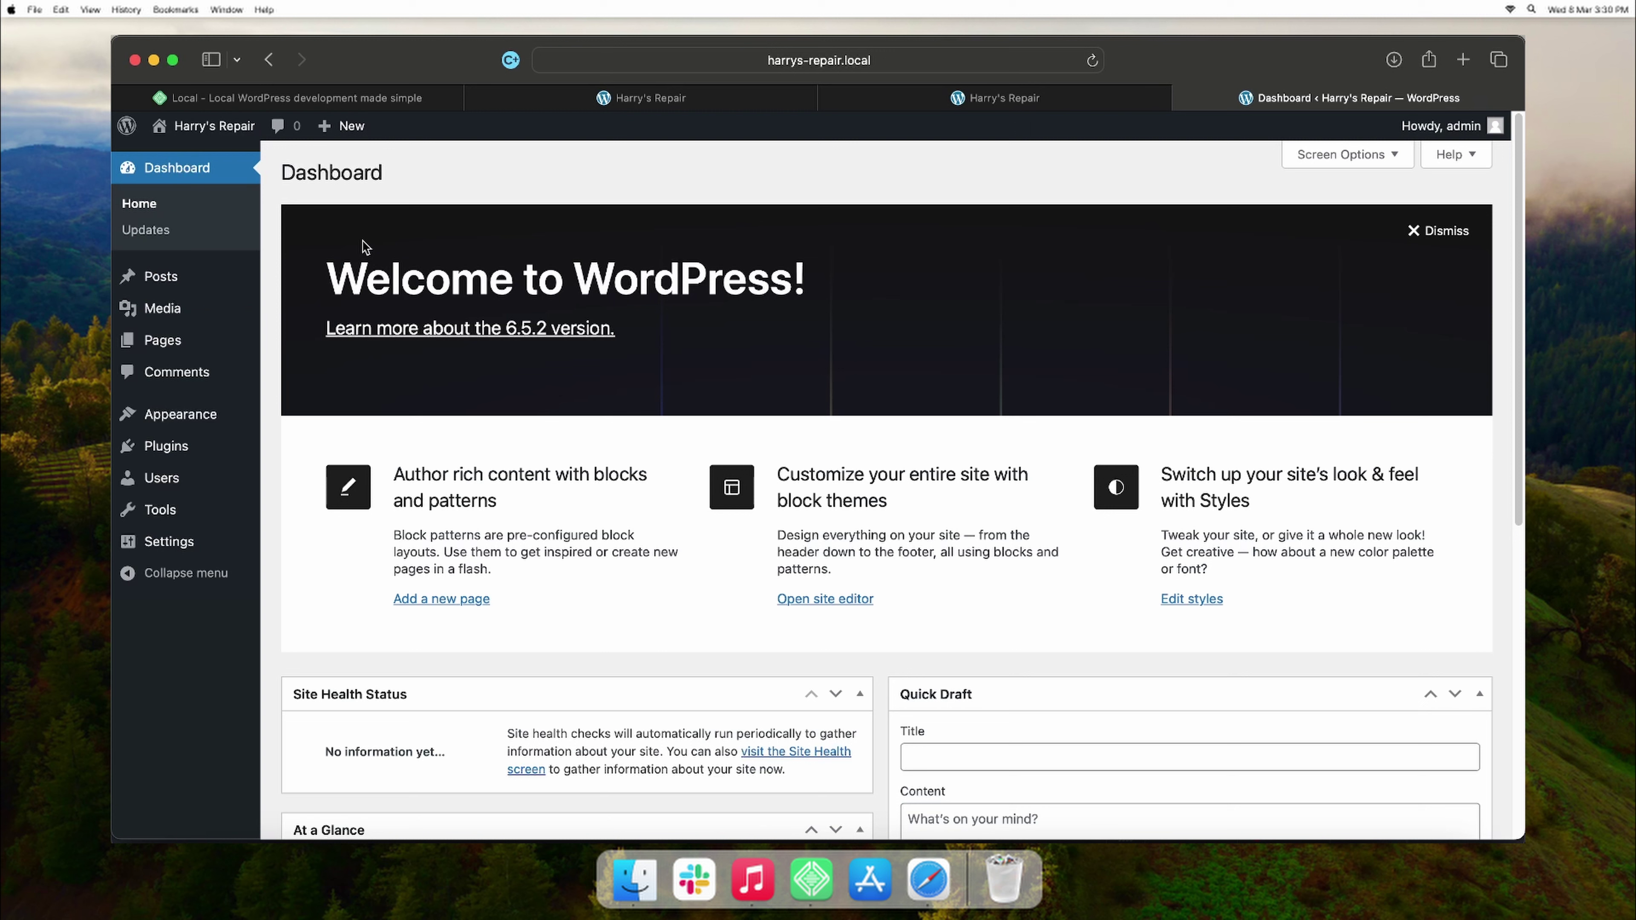
# - Open the list of all posts and examine its bulk actions, category filter and search field
pyautogui.click(205, 277)
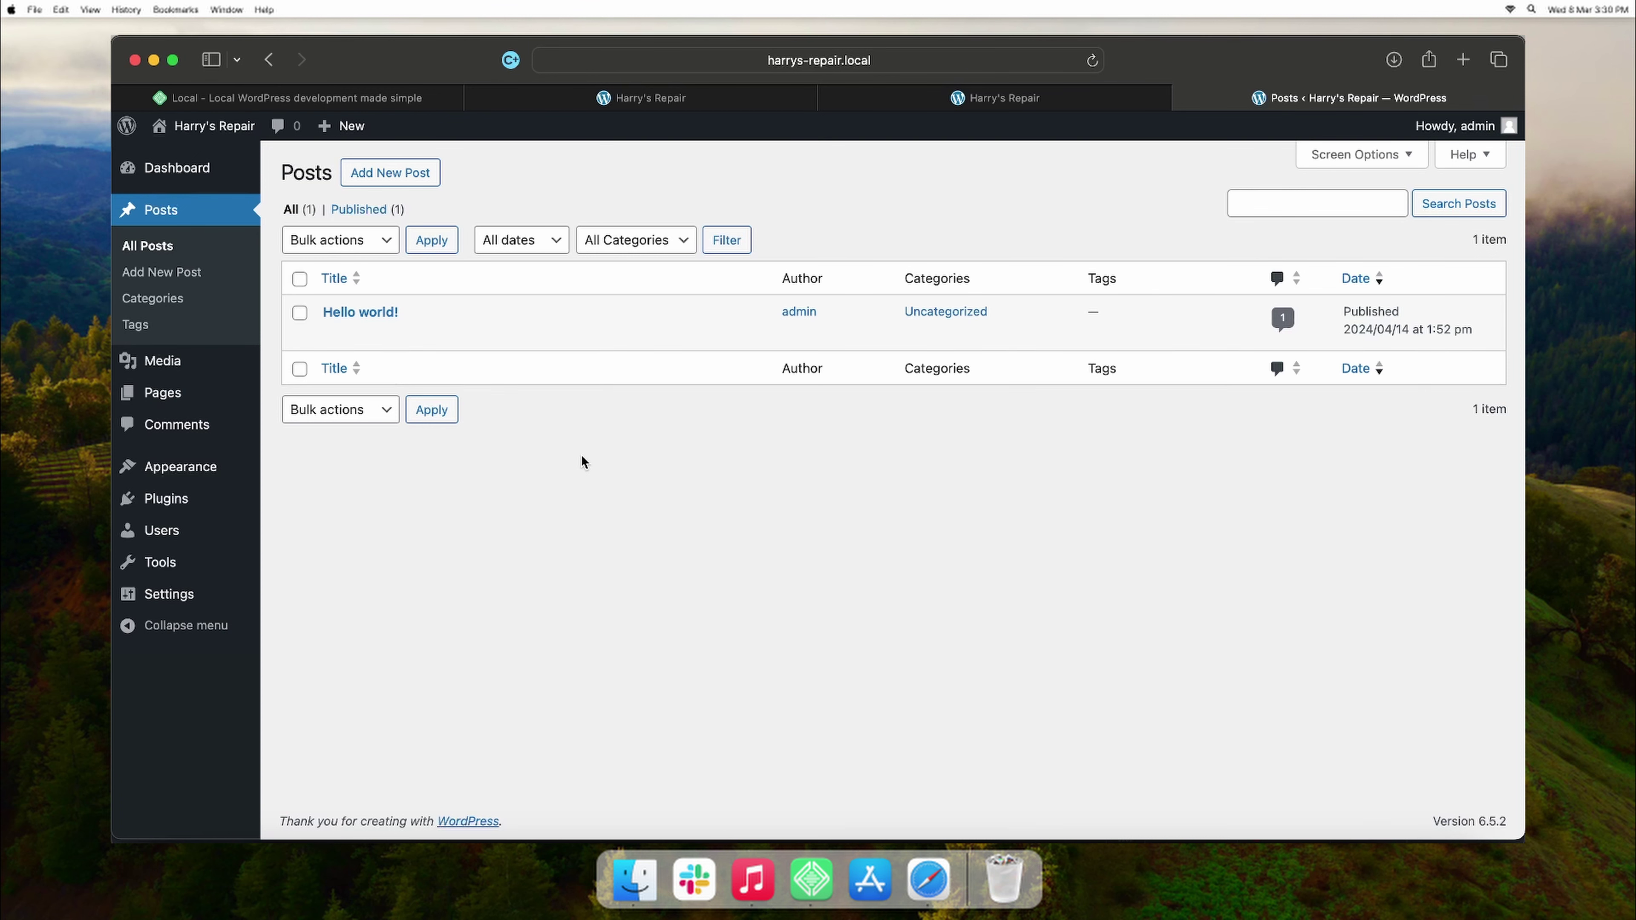
pyautogui.click(374, 250)
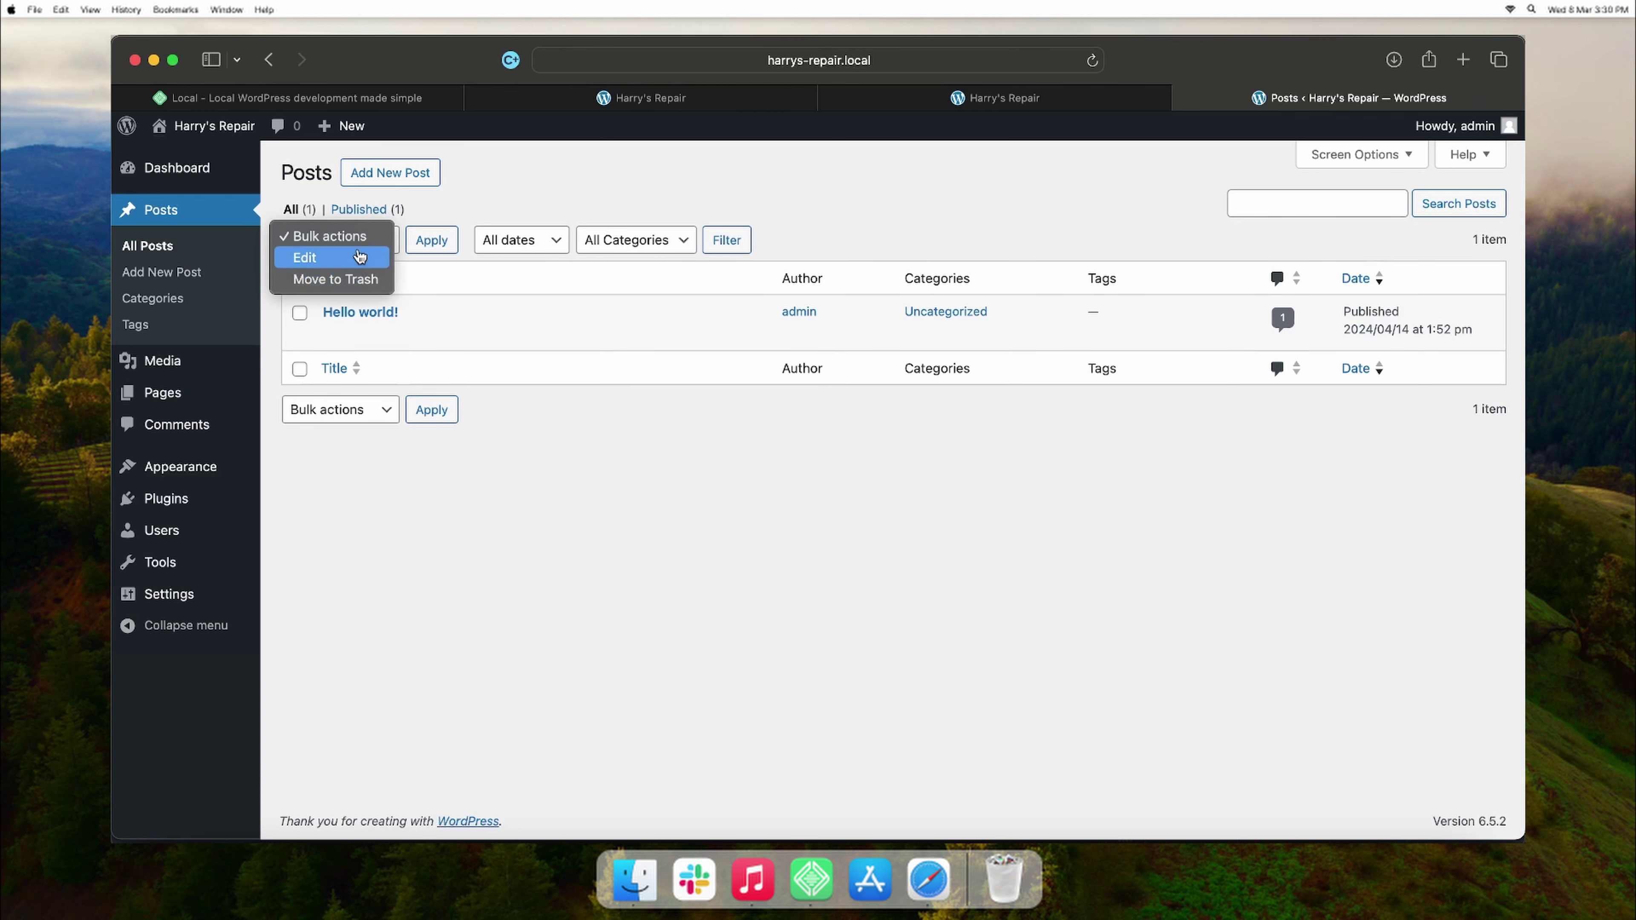
pyautogui.click(472, 206)
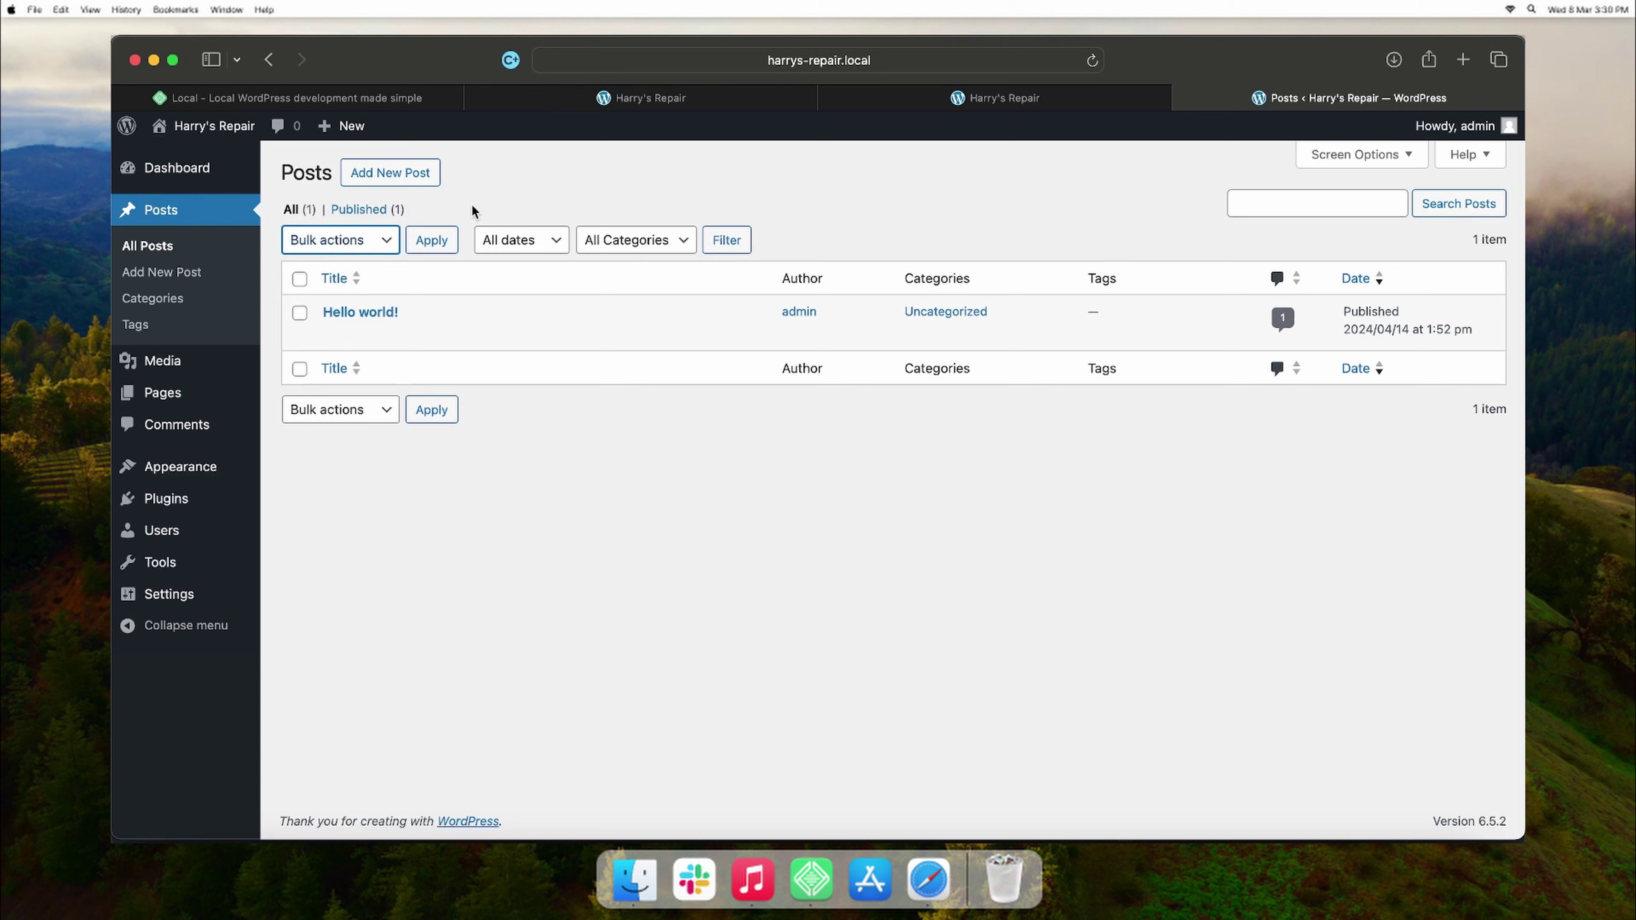
pyautogui.press('Tab')
pyautogui.click(635, 239)
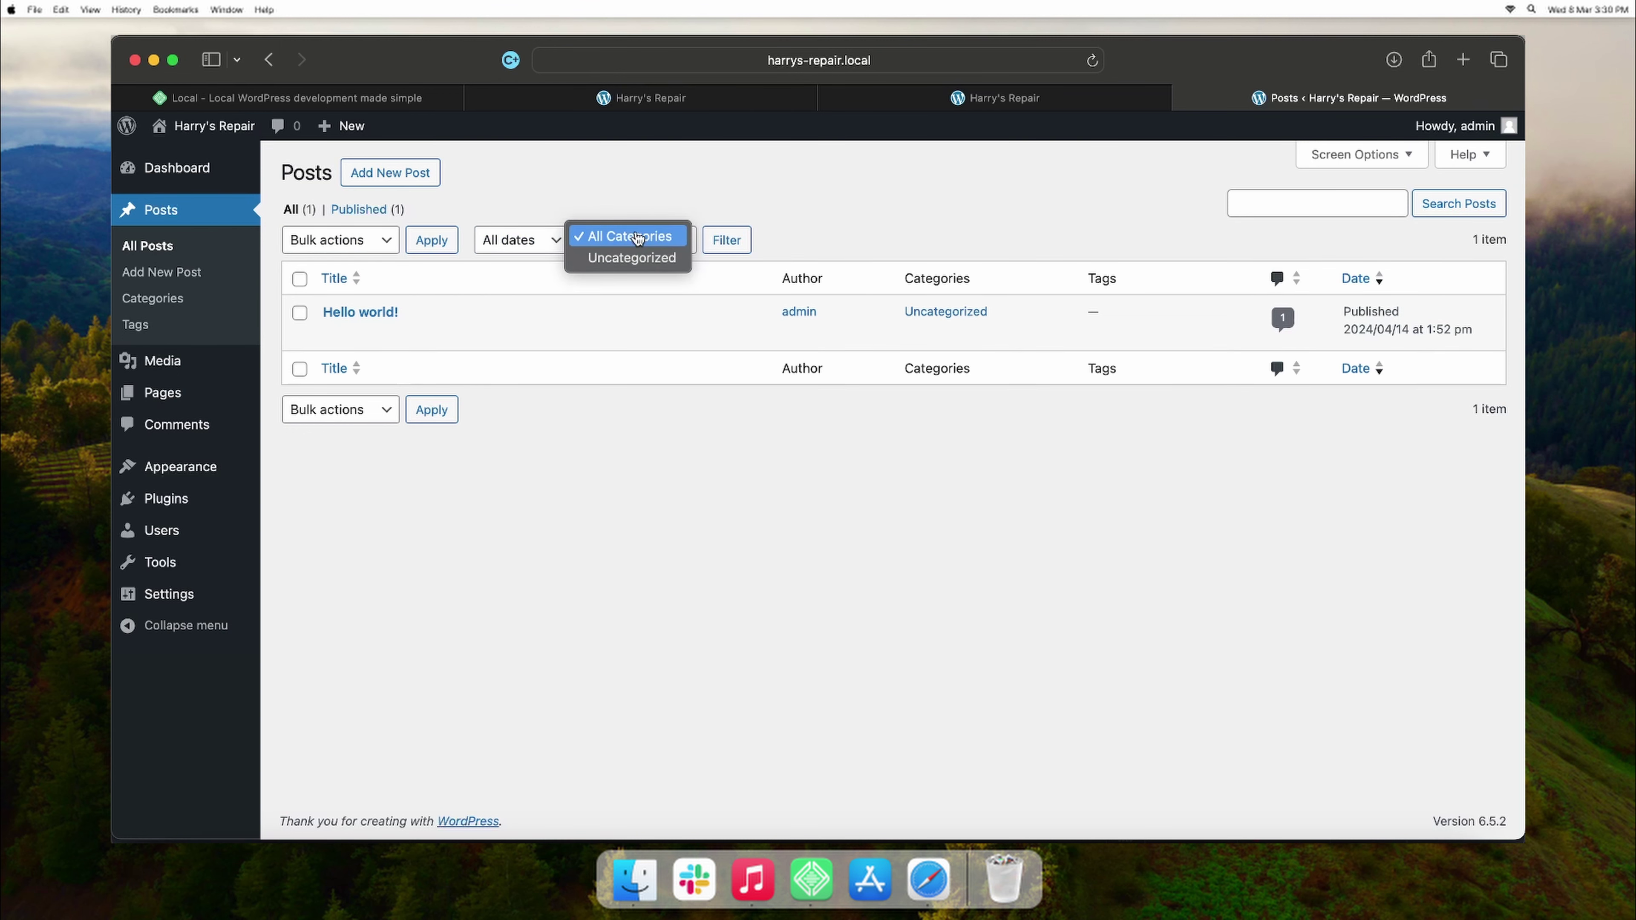
pyautogui.click(637, 237)
pyautogui.click(1270, 203)
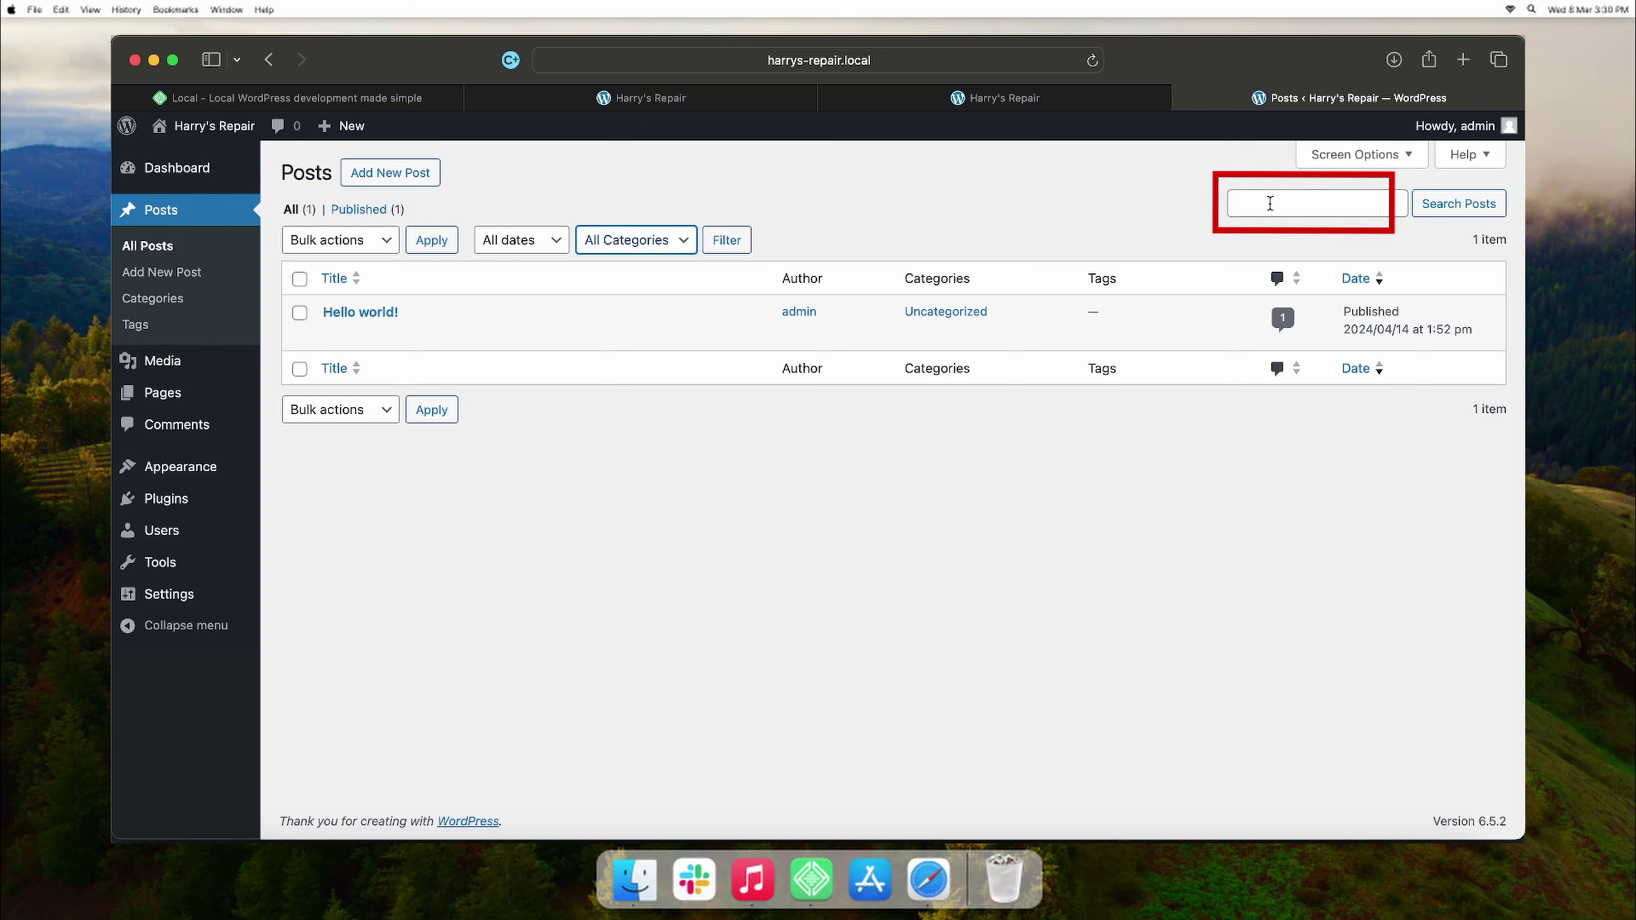
pyautogui.click(1098, 202)
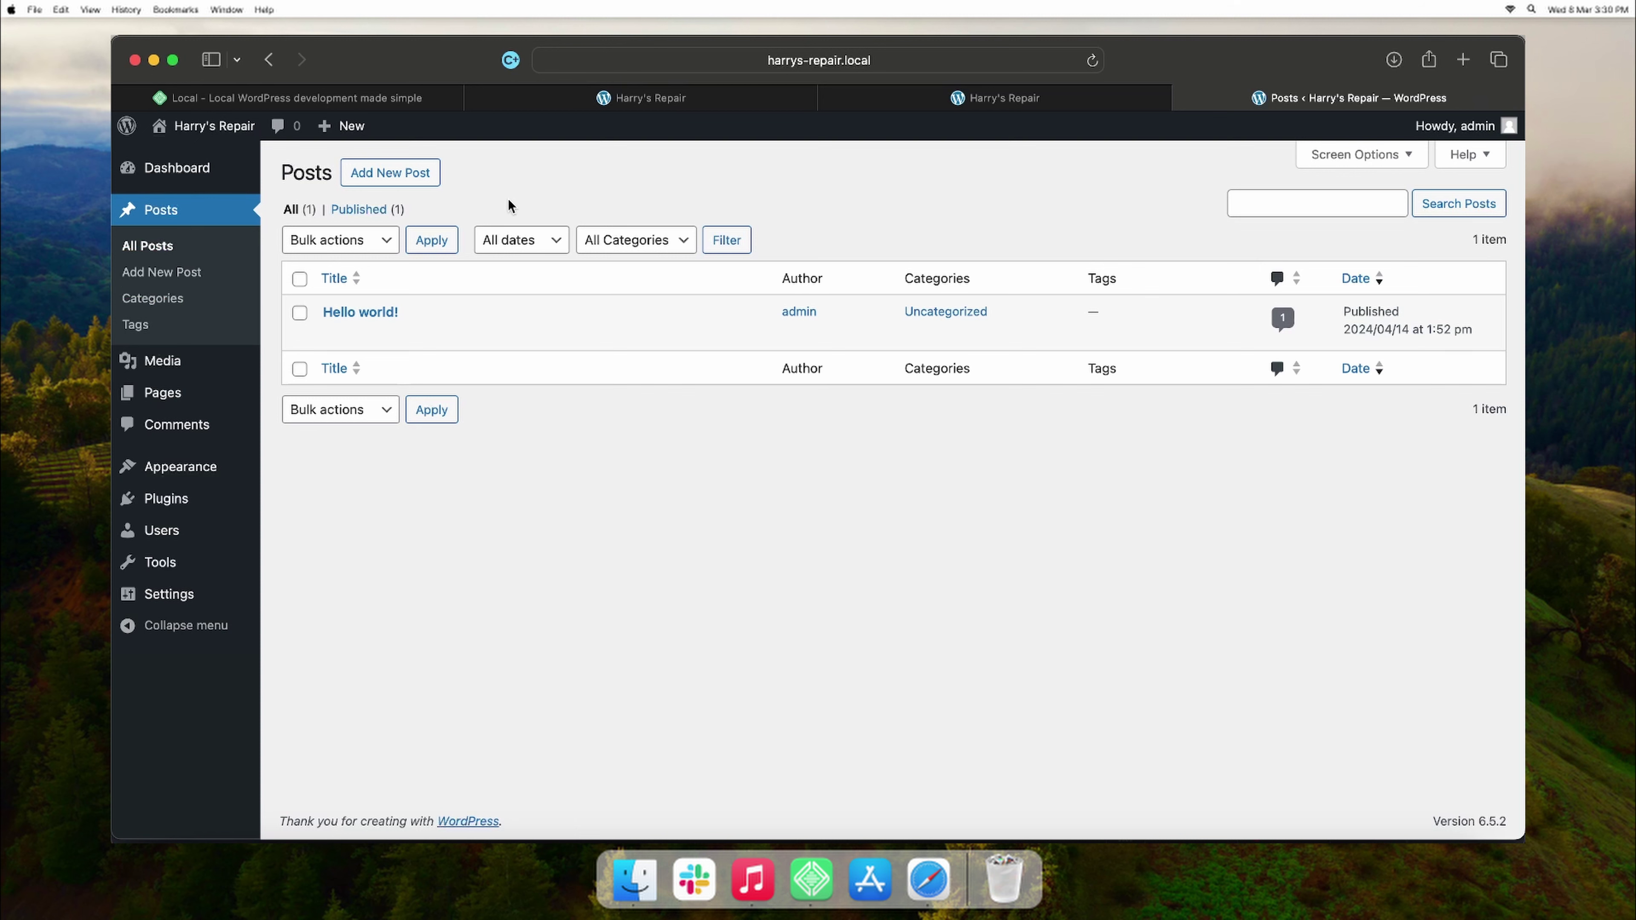
# - Create a new post titled "Sample title" with the paragraph "Some sample content."
pyautogui.click(387, 172)
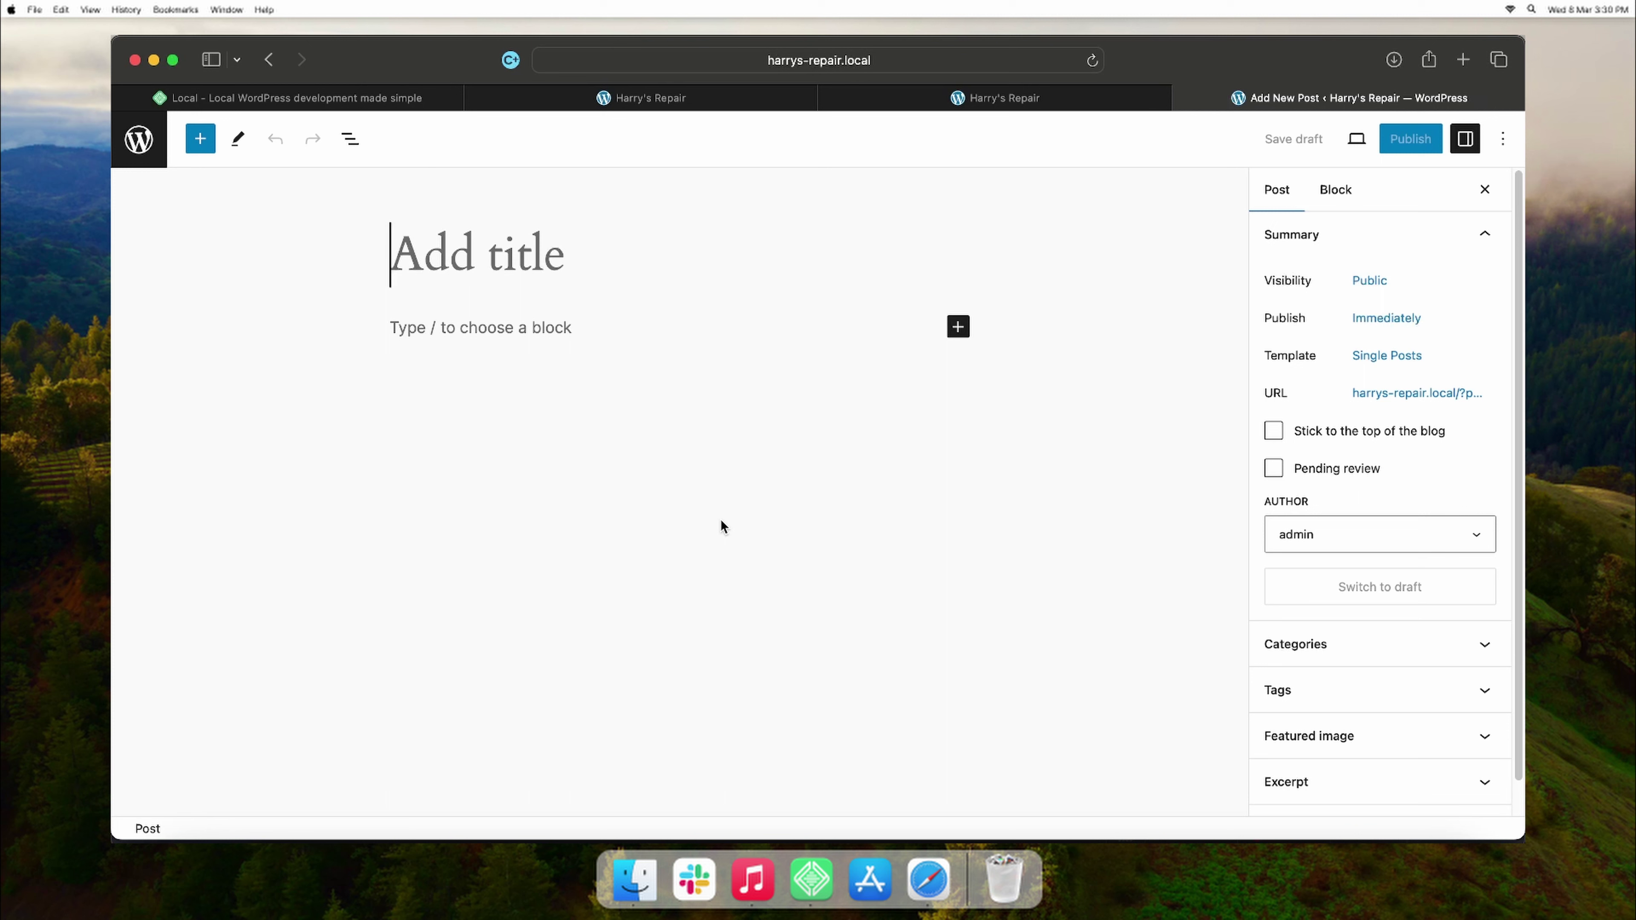
pyautogui.write('Sample title')
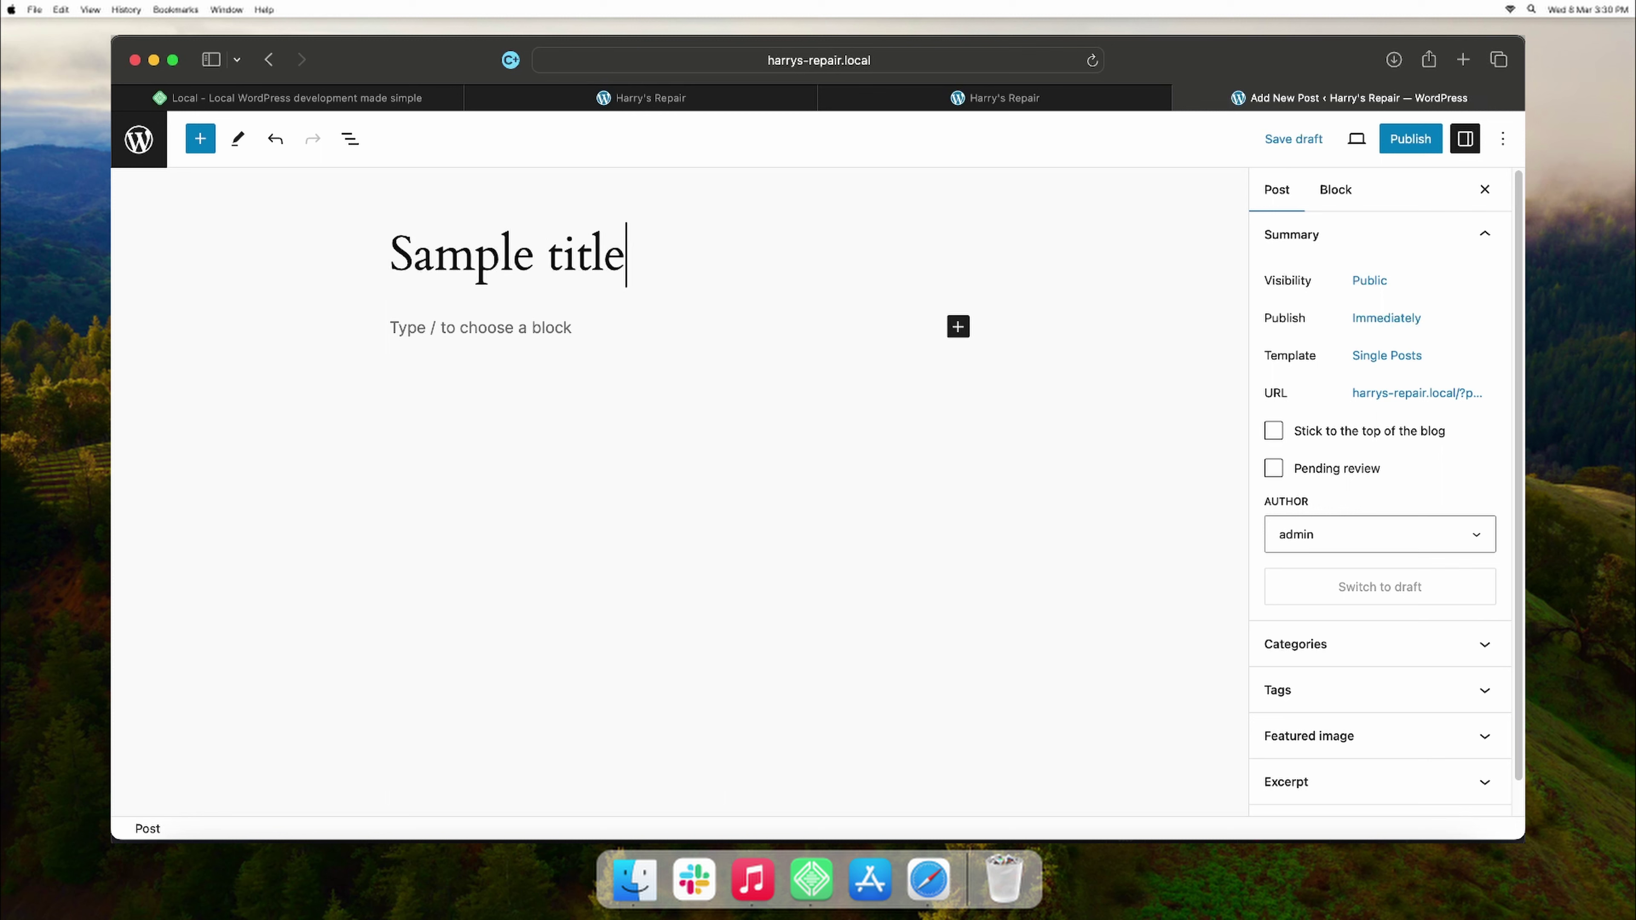
pyautogui.click(574, 336)
pyautogui.write('Some sample conent')
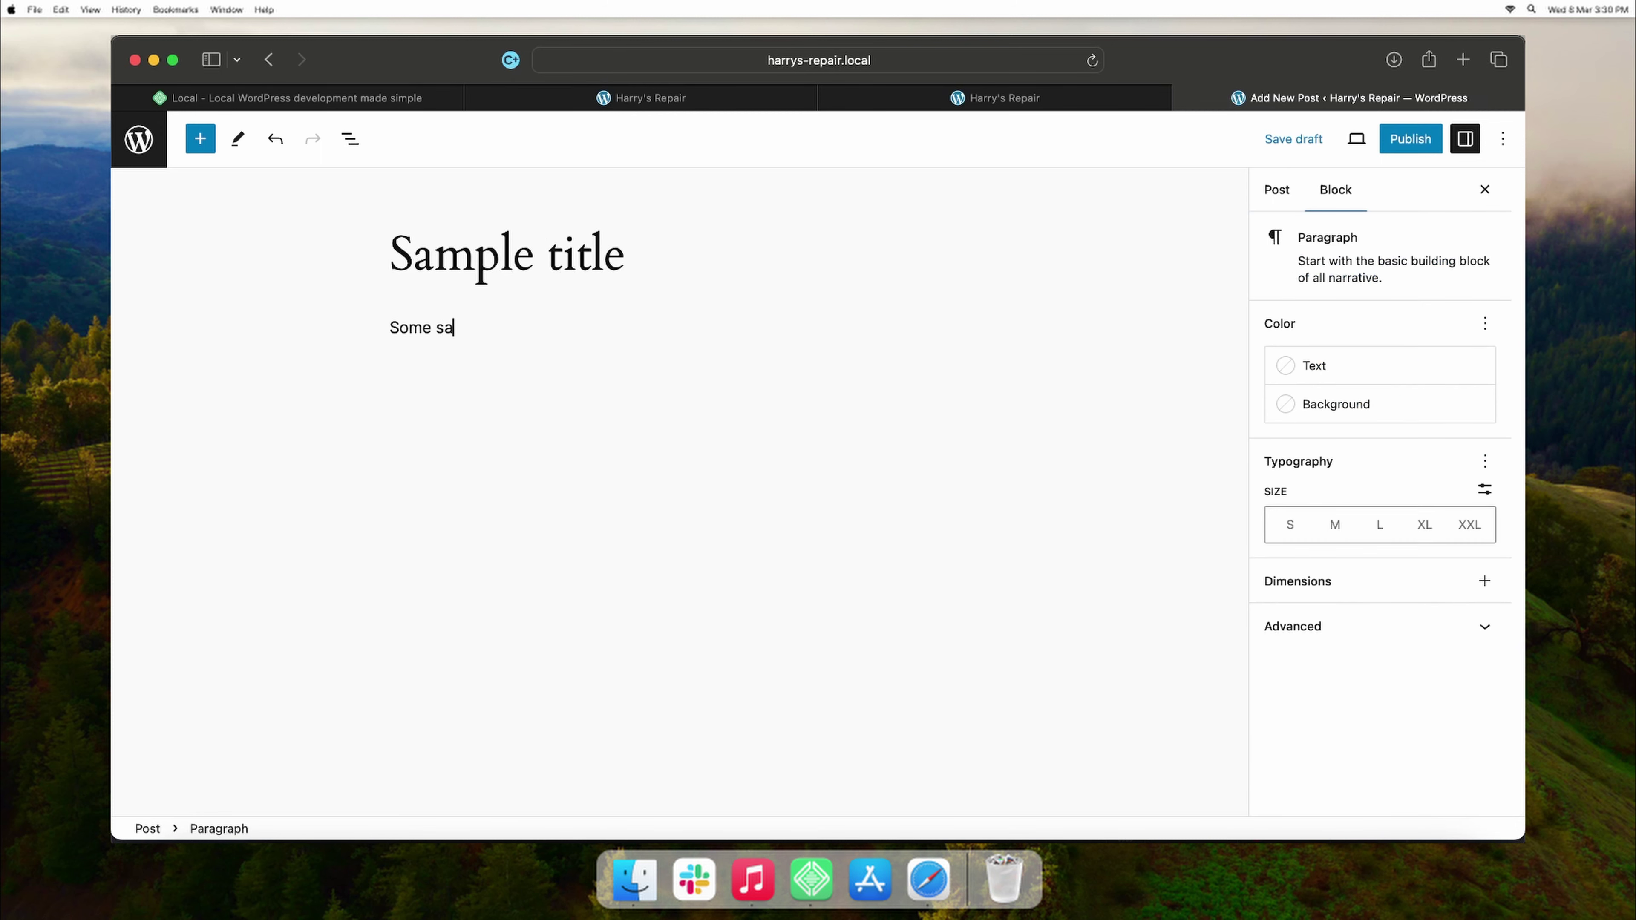
pyautogui.press('BackSpace')
pyautogui.press('BackSpace')
pyautogui.press('BackSpace')
pyautogui.write('tent.')
pyautogui.press('Return')
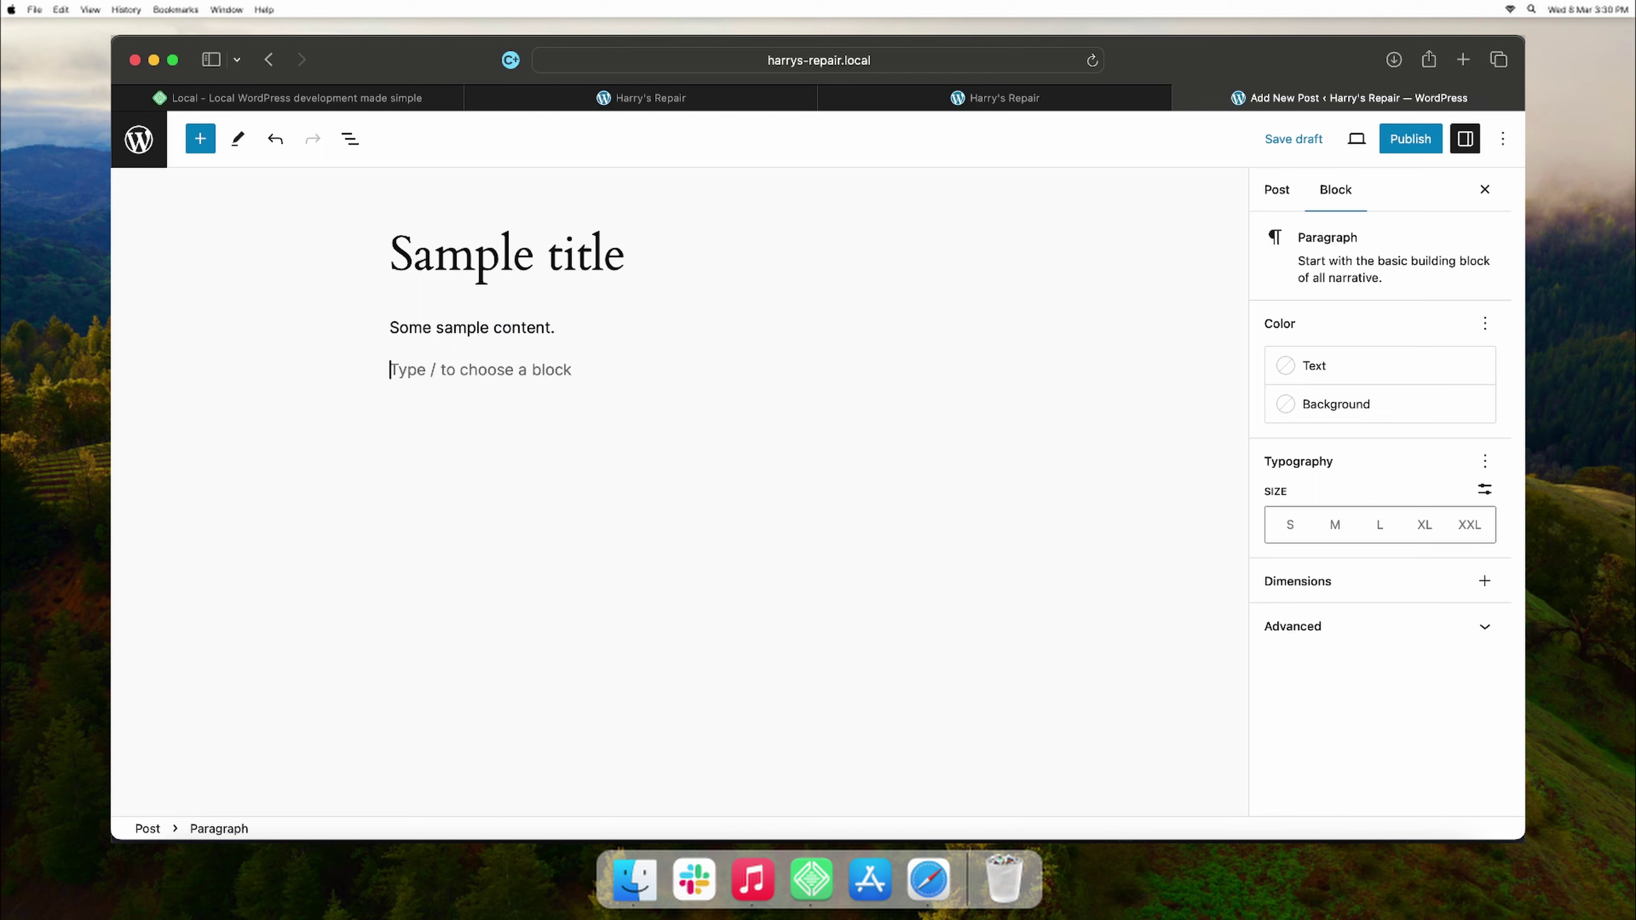
# - Insert an image block below the paragraph and upload apple.png from the logos and icons folder
pyautogui.click(958, 368)
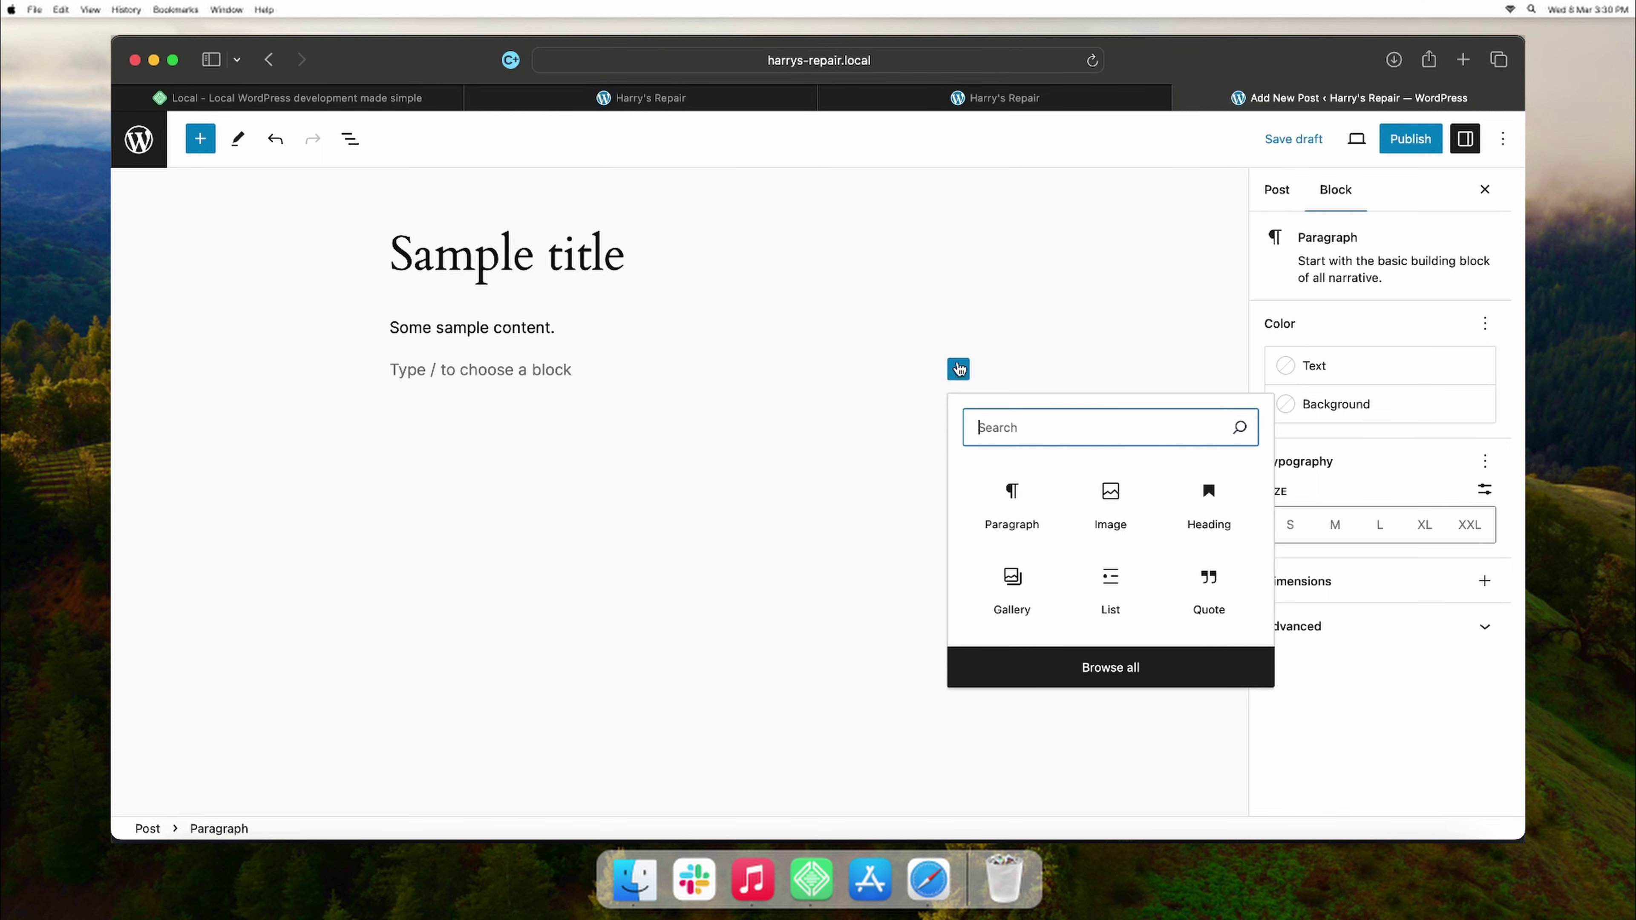
pyautogui.click(1111, 514)
pyautogui.click(421, 451)
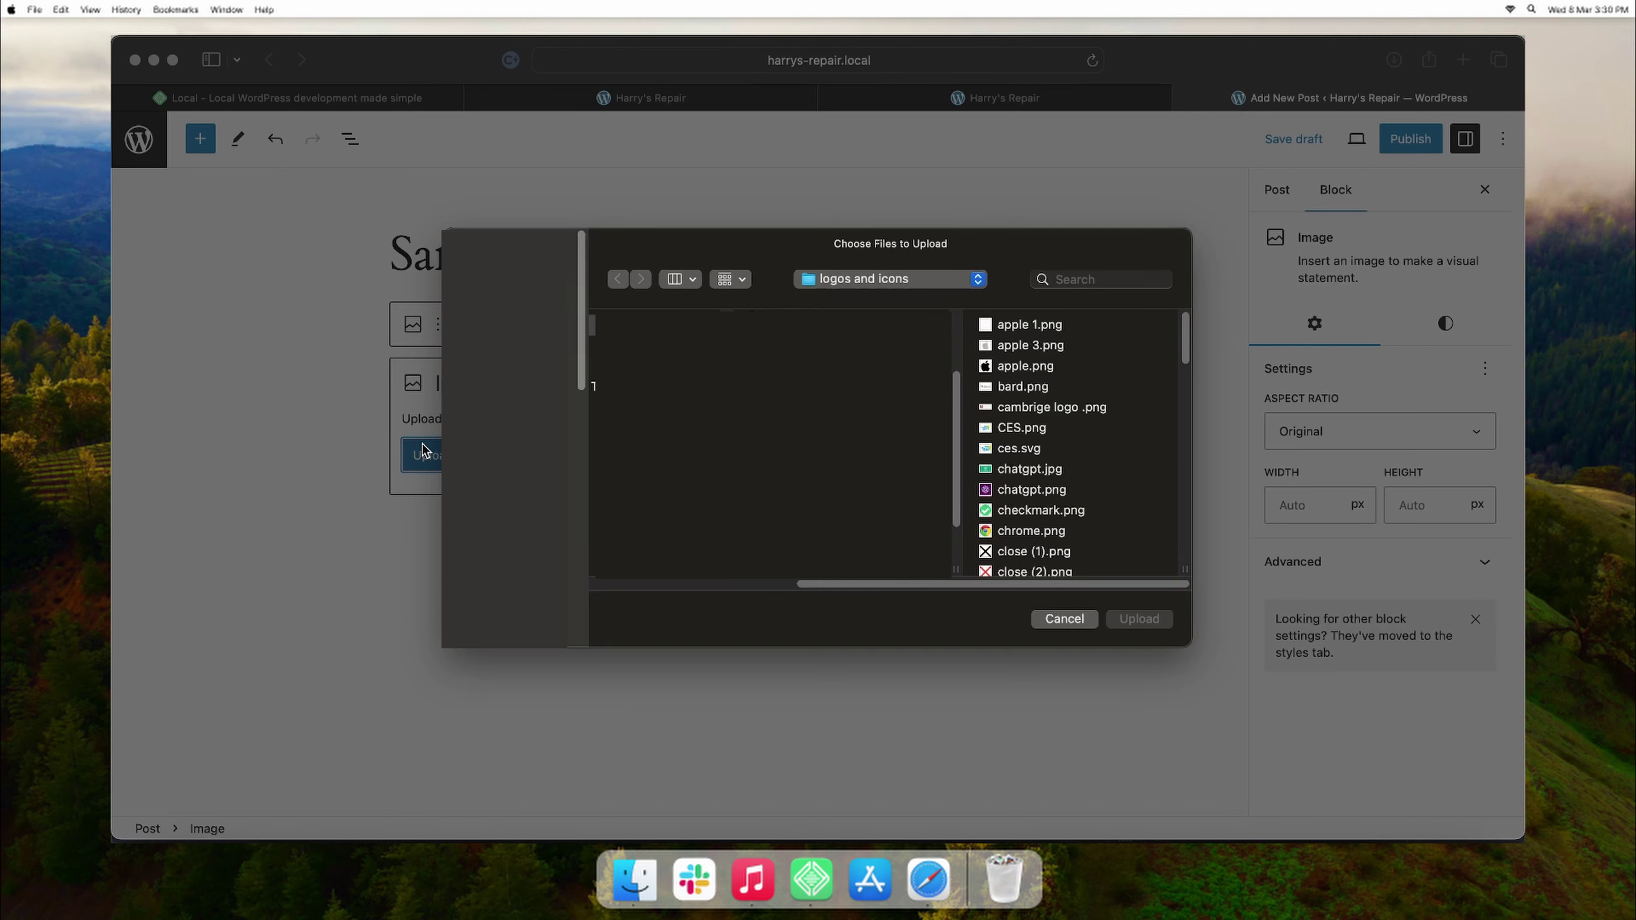
pyautogui.click(1034, 366)
pyautogui.click(1140, 620)
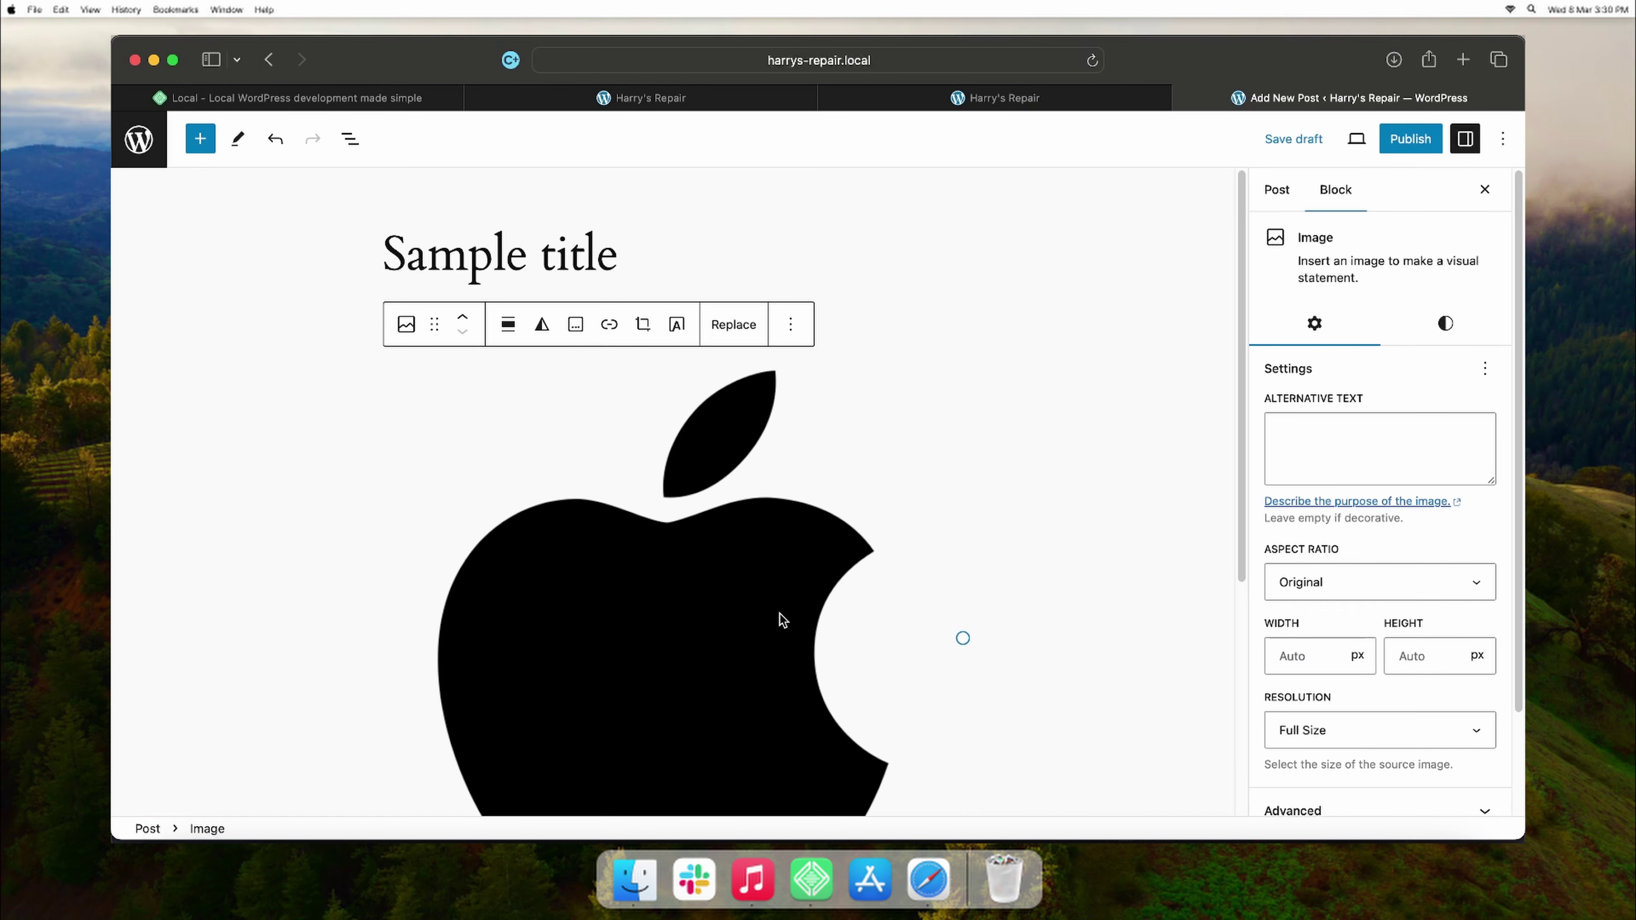
# - Shrink the apple image proportionally to a little over half the width of the content column and deselect it
pyautogui.scroll(-3, 779, 621)
pyautogui.moveTo(963, 488); pyautogui.dragTo(711, 392)
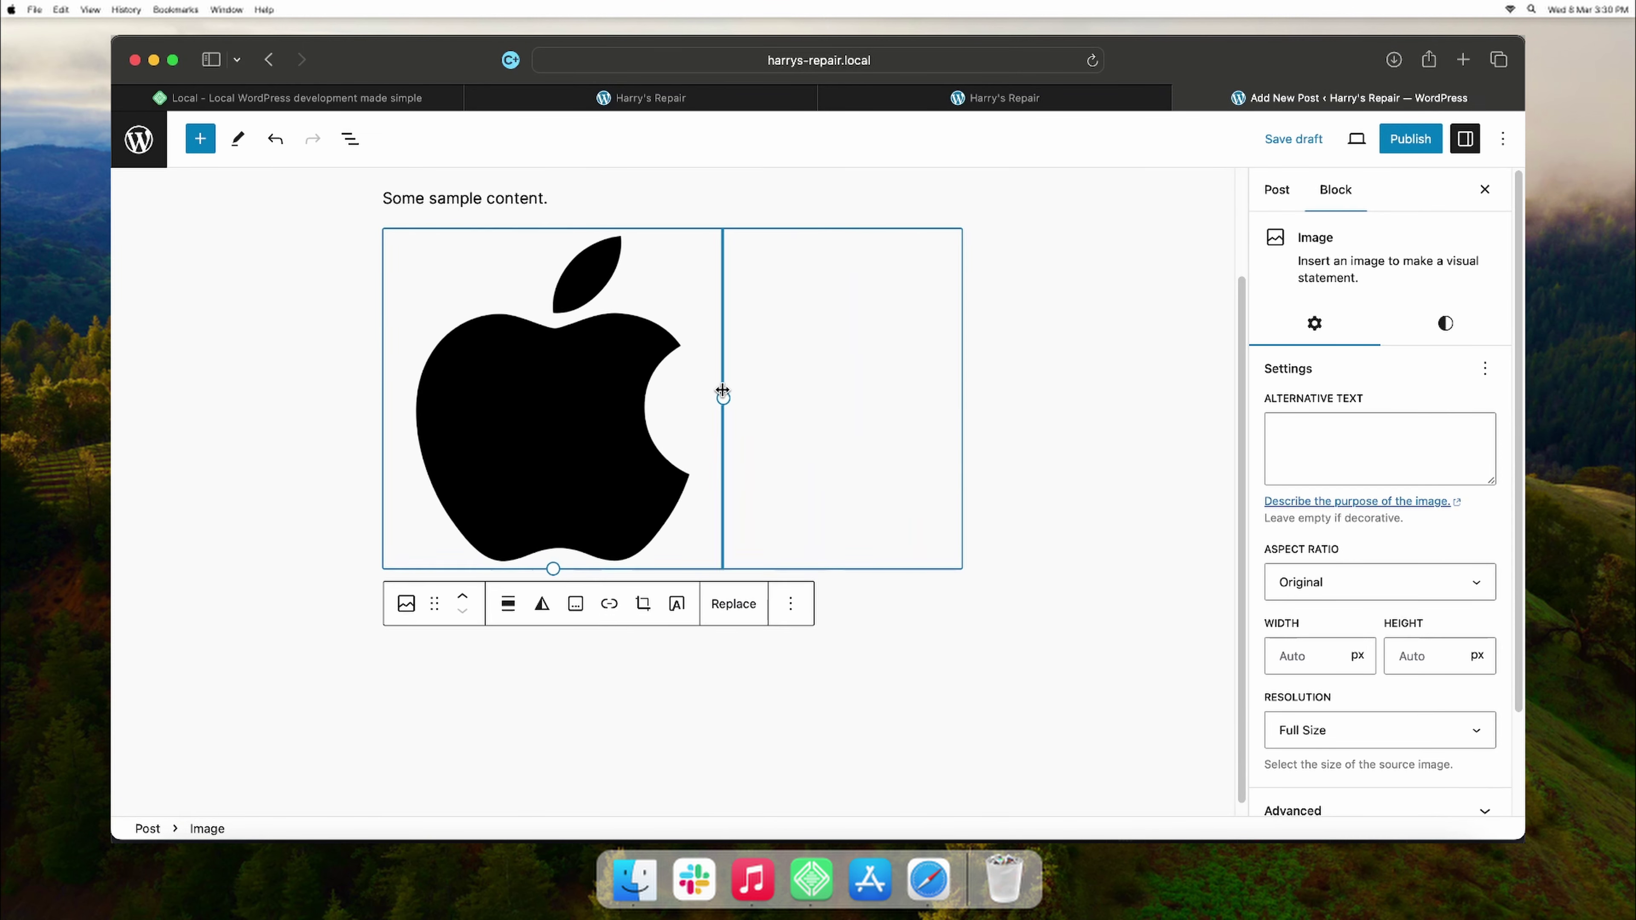
pyautogui.click(776, 686)
pyautogui.scroll(3, 776, 685)
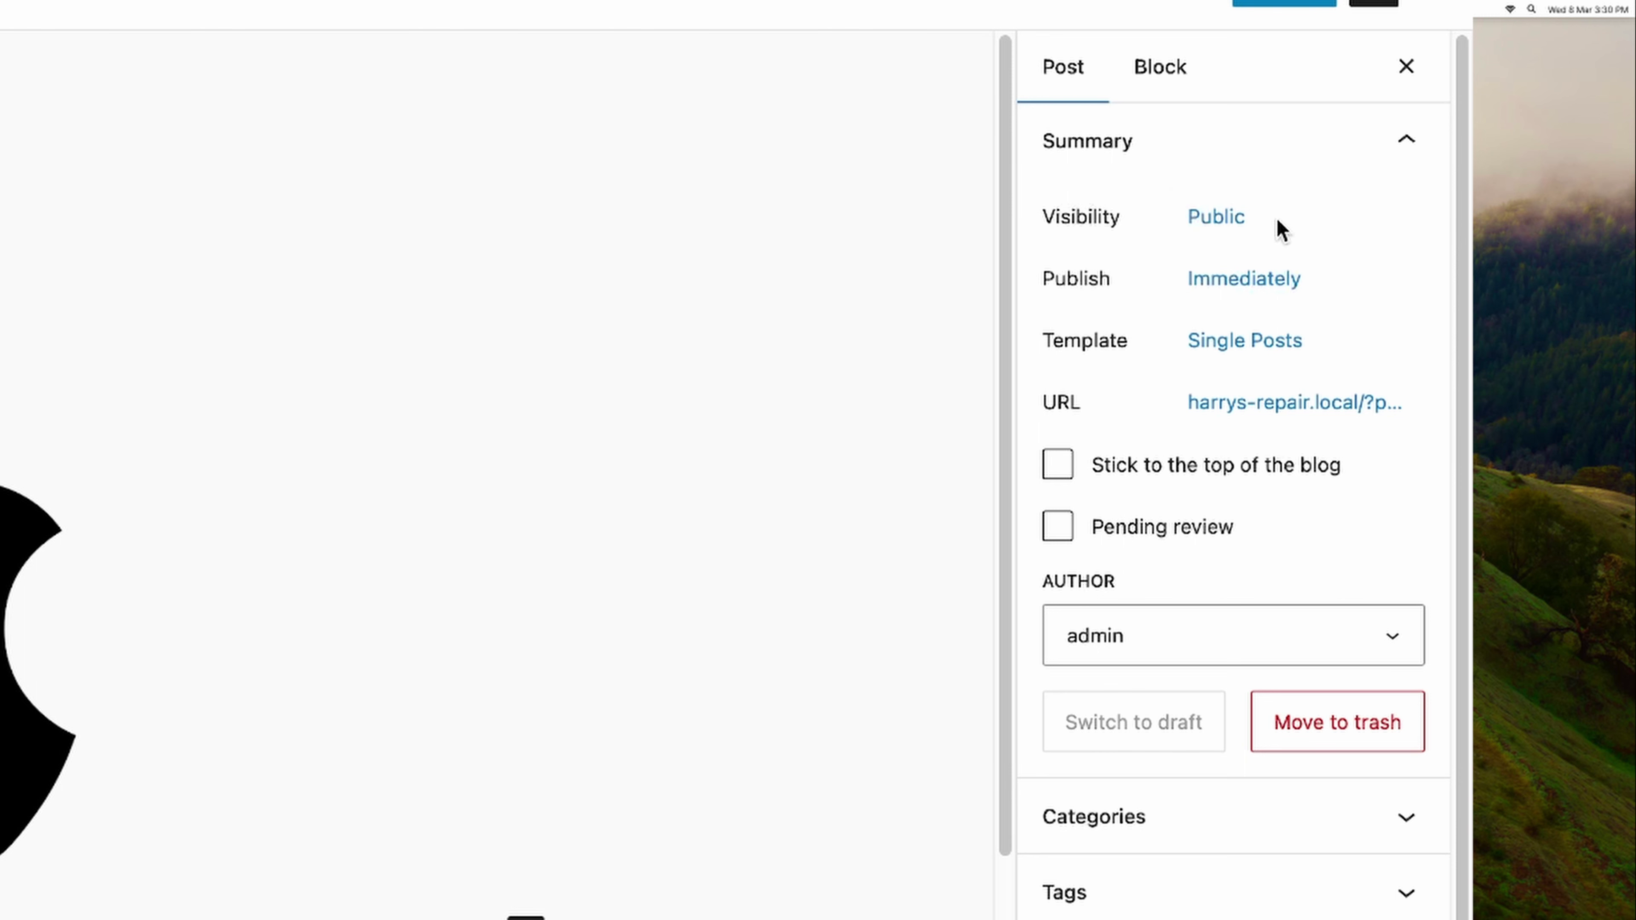
# - Examine the post's visibility, publish date and URL settings without changing them
pyautogui.click(1221, 215)
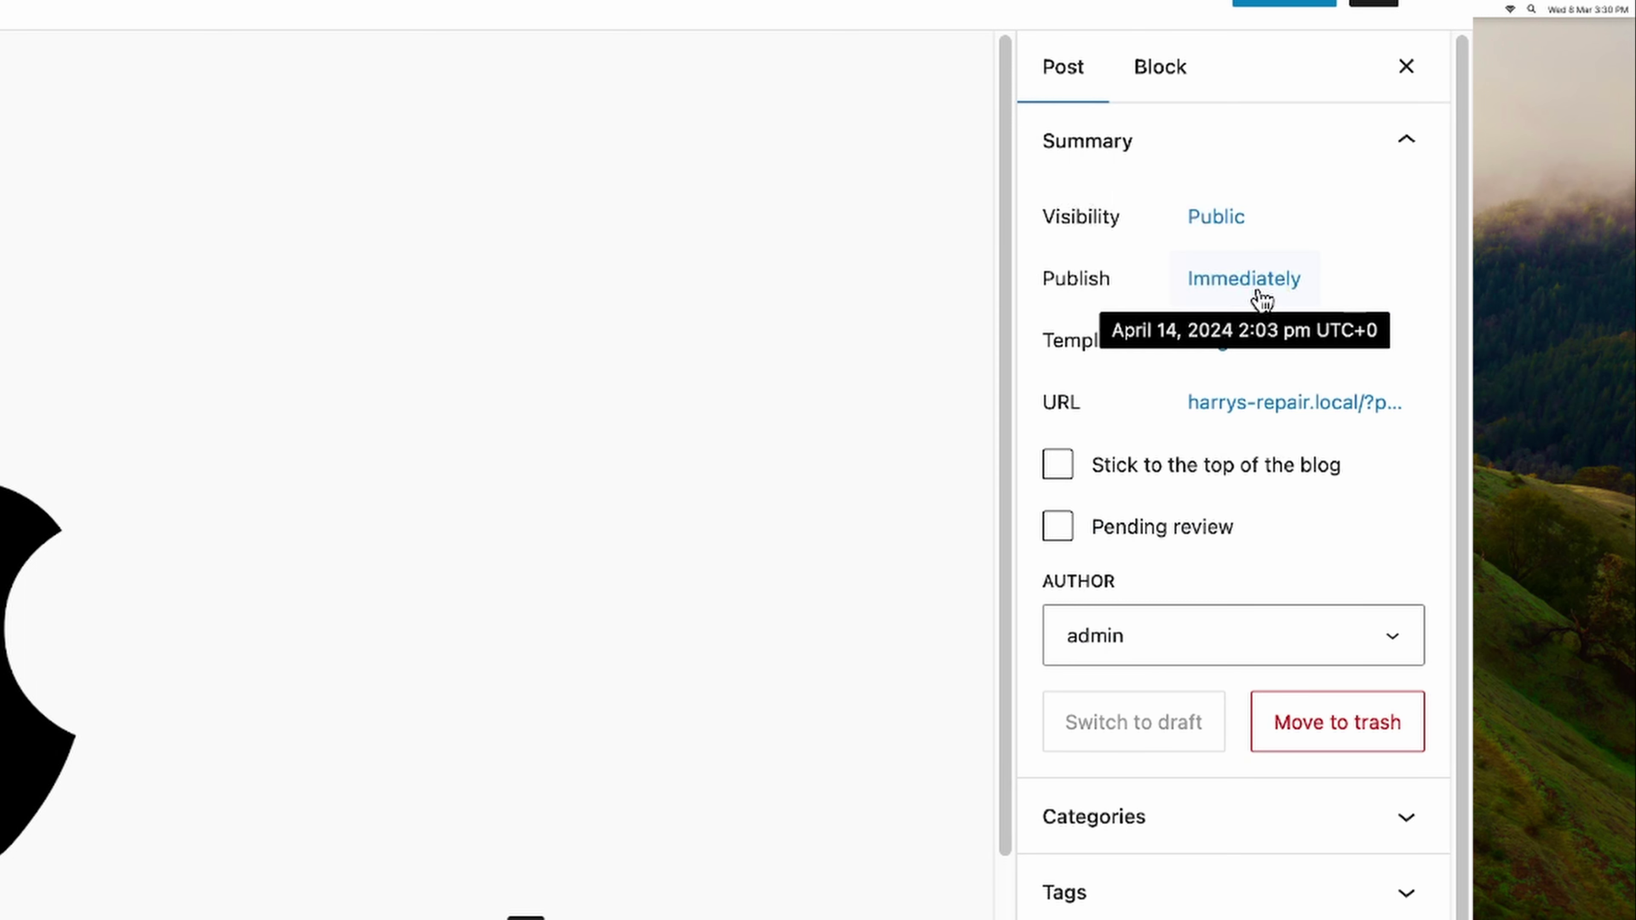
pyautogui.click(1259, 295)
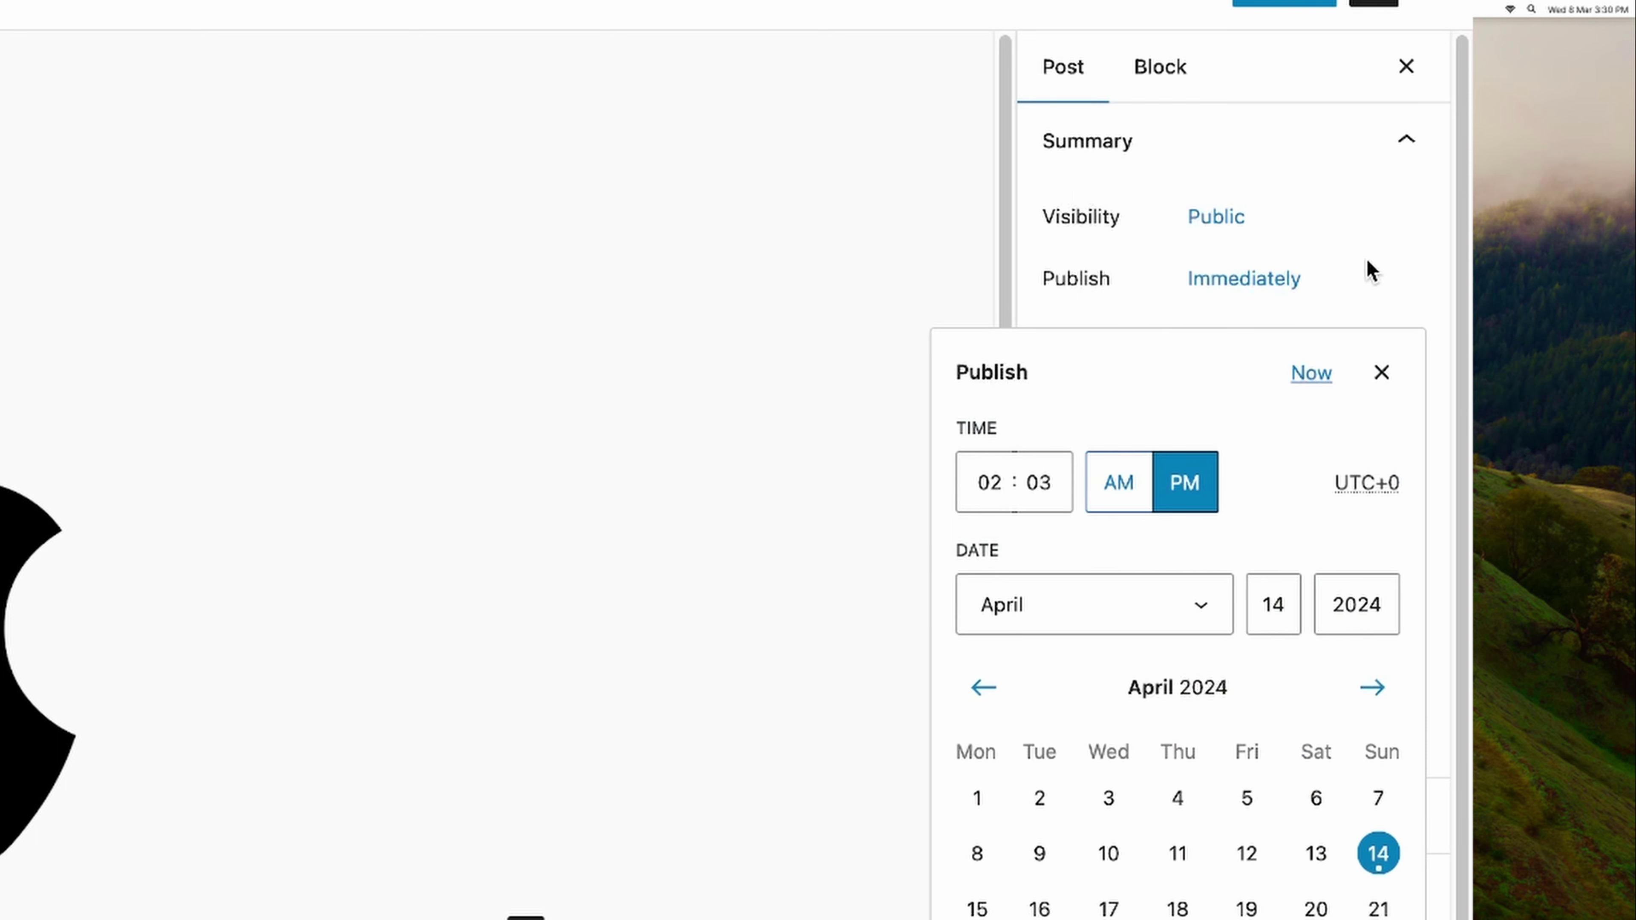
pyautogui.click(1384, 375)
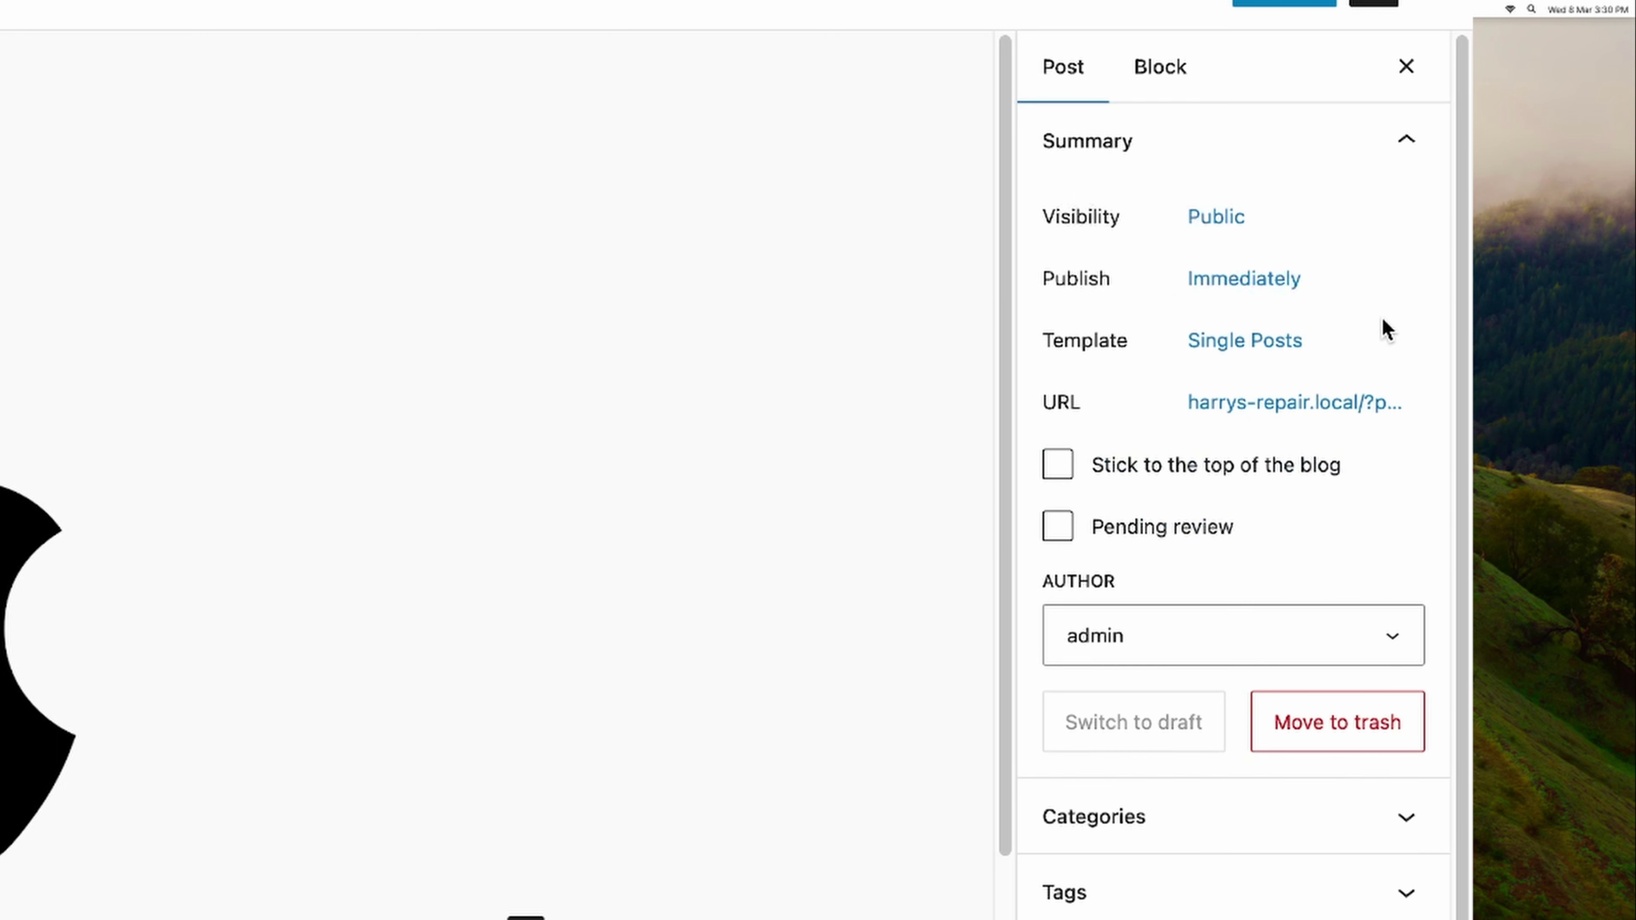
pyautogui.click(1327, 406)
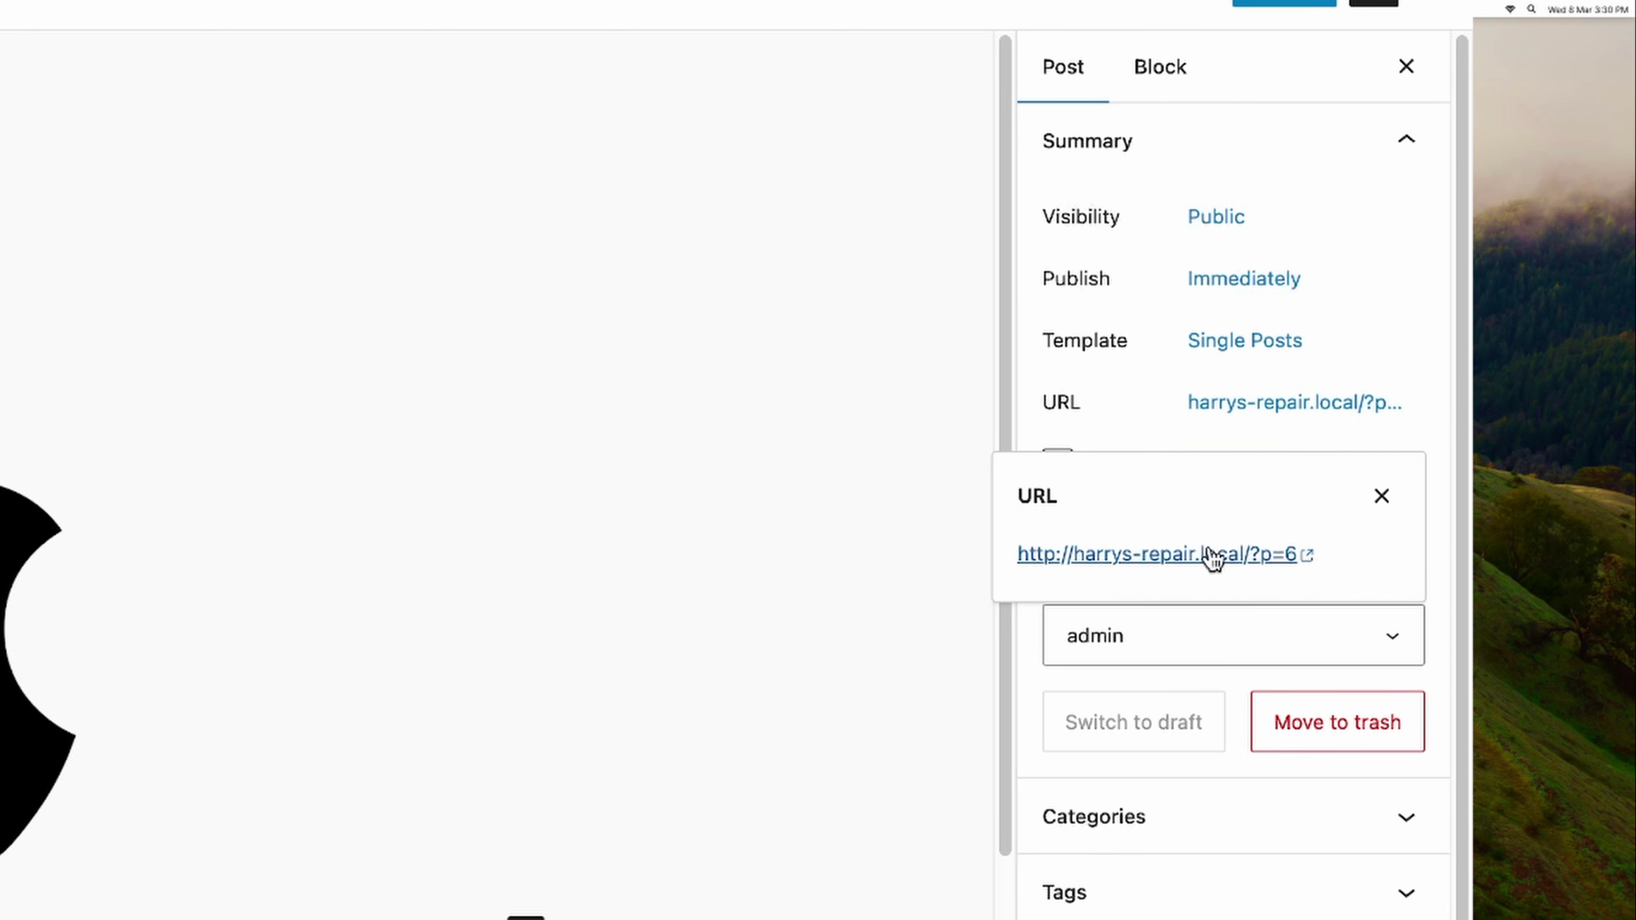
pyautogui.click(1422, 264)
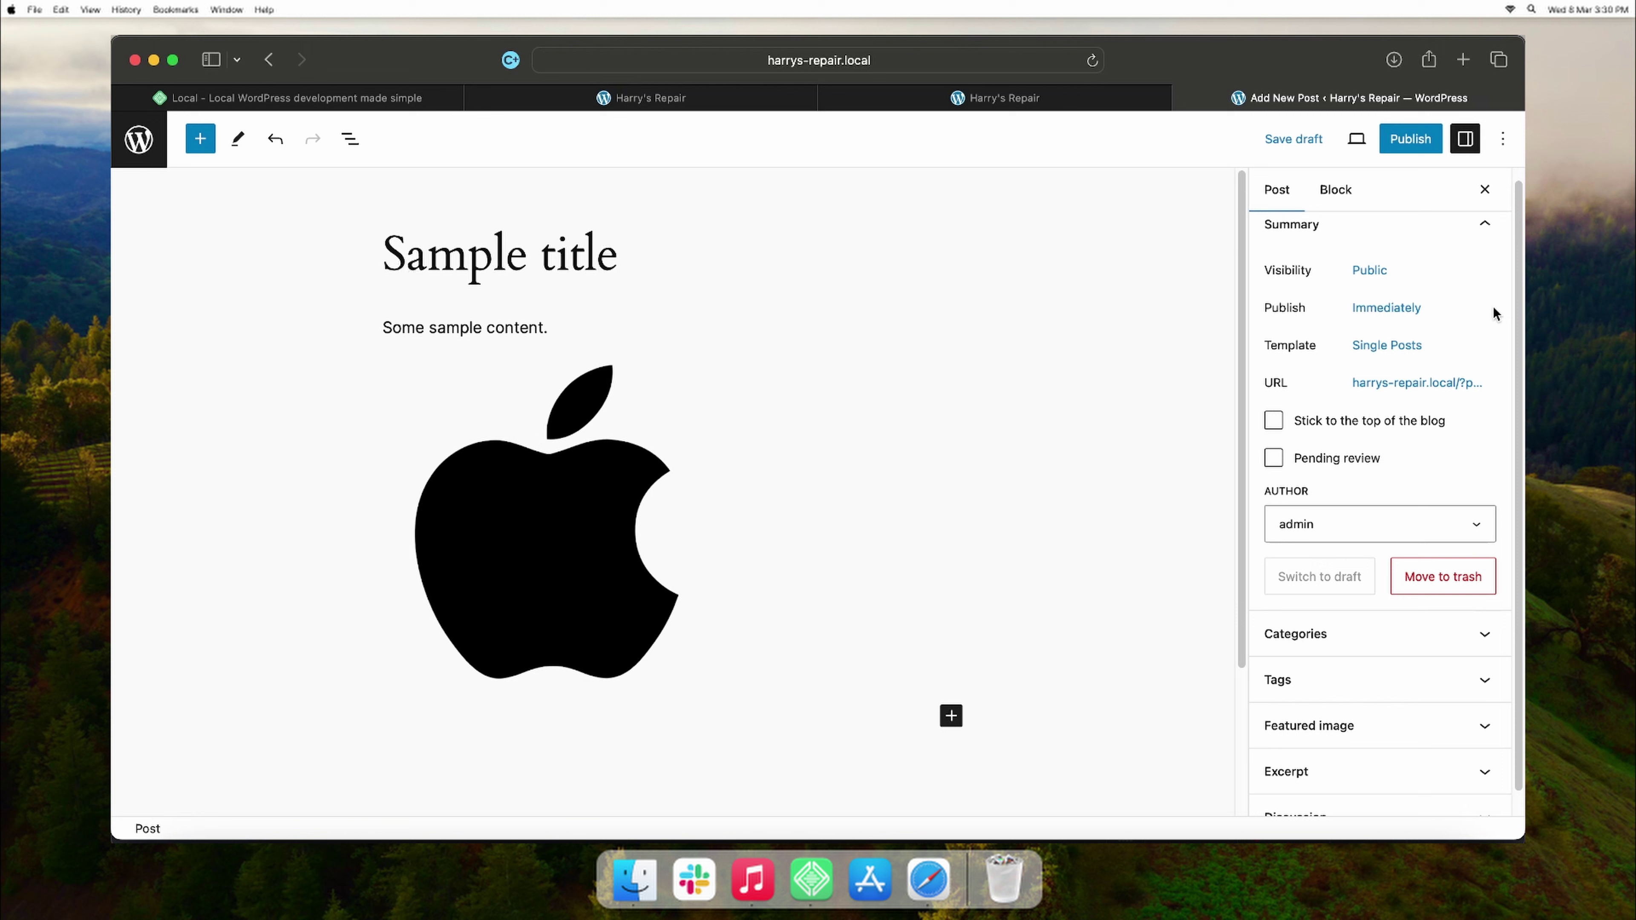
# - Add the tag "Samsung Galaxy" to the post
pyautogui.scroll(-1, 1422, 271)
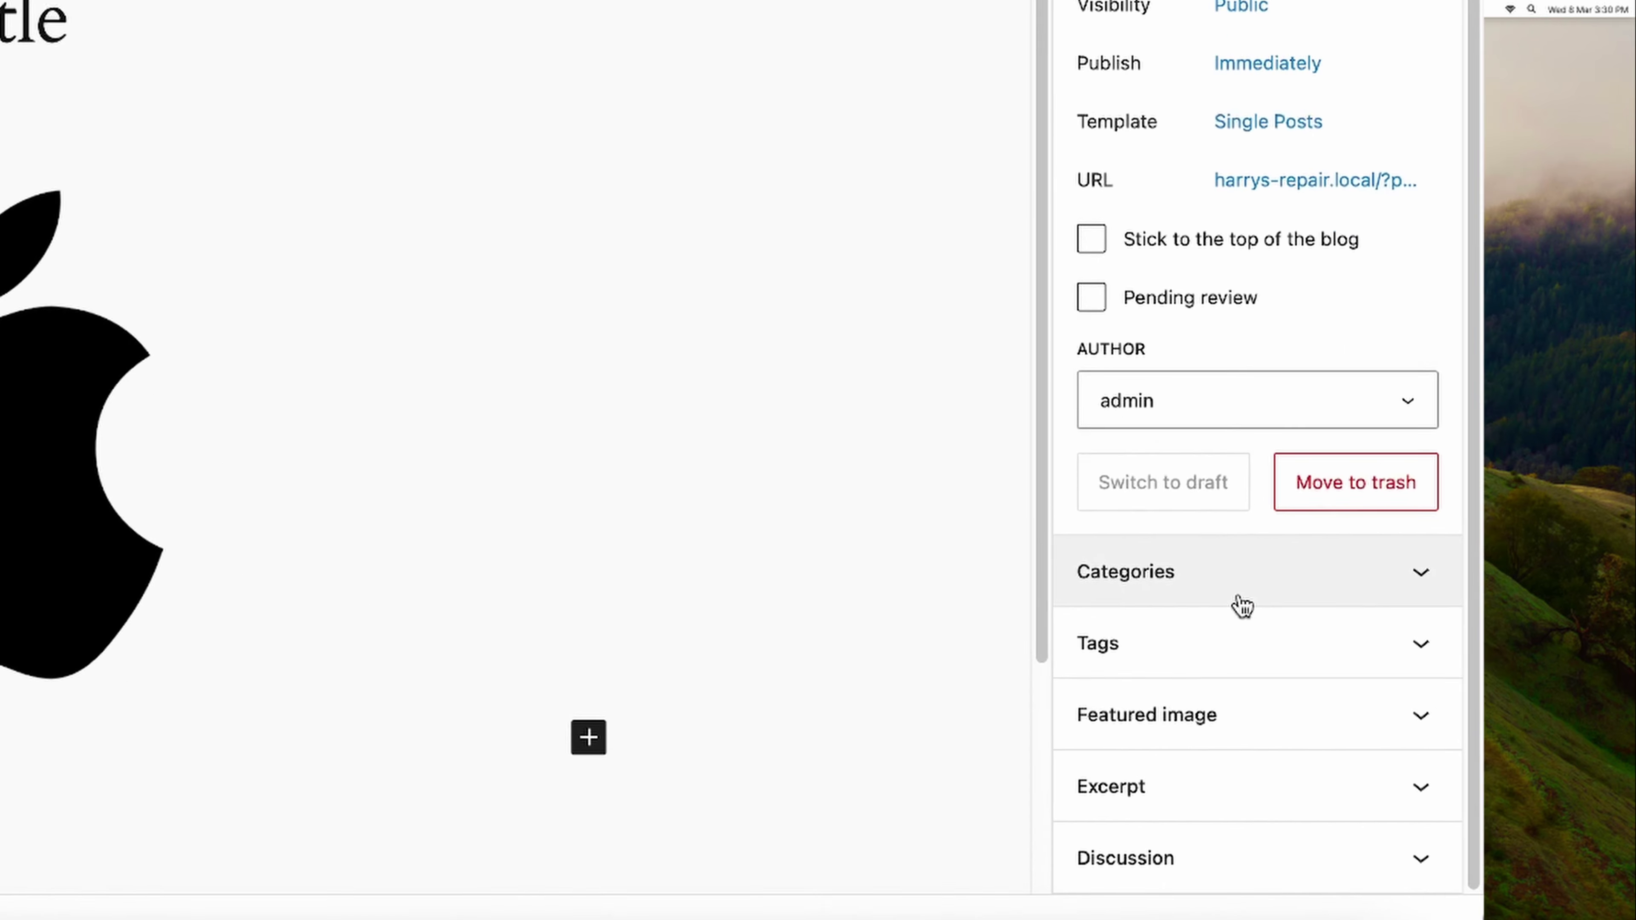
pyautogui.click(1352, 644)
pyautogui.click(1337, 595)
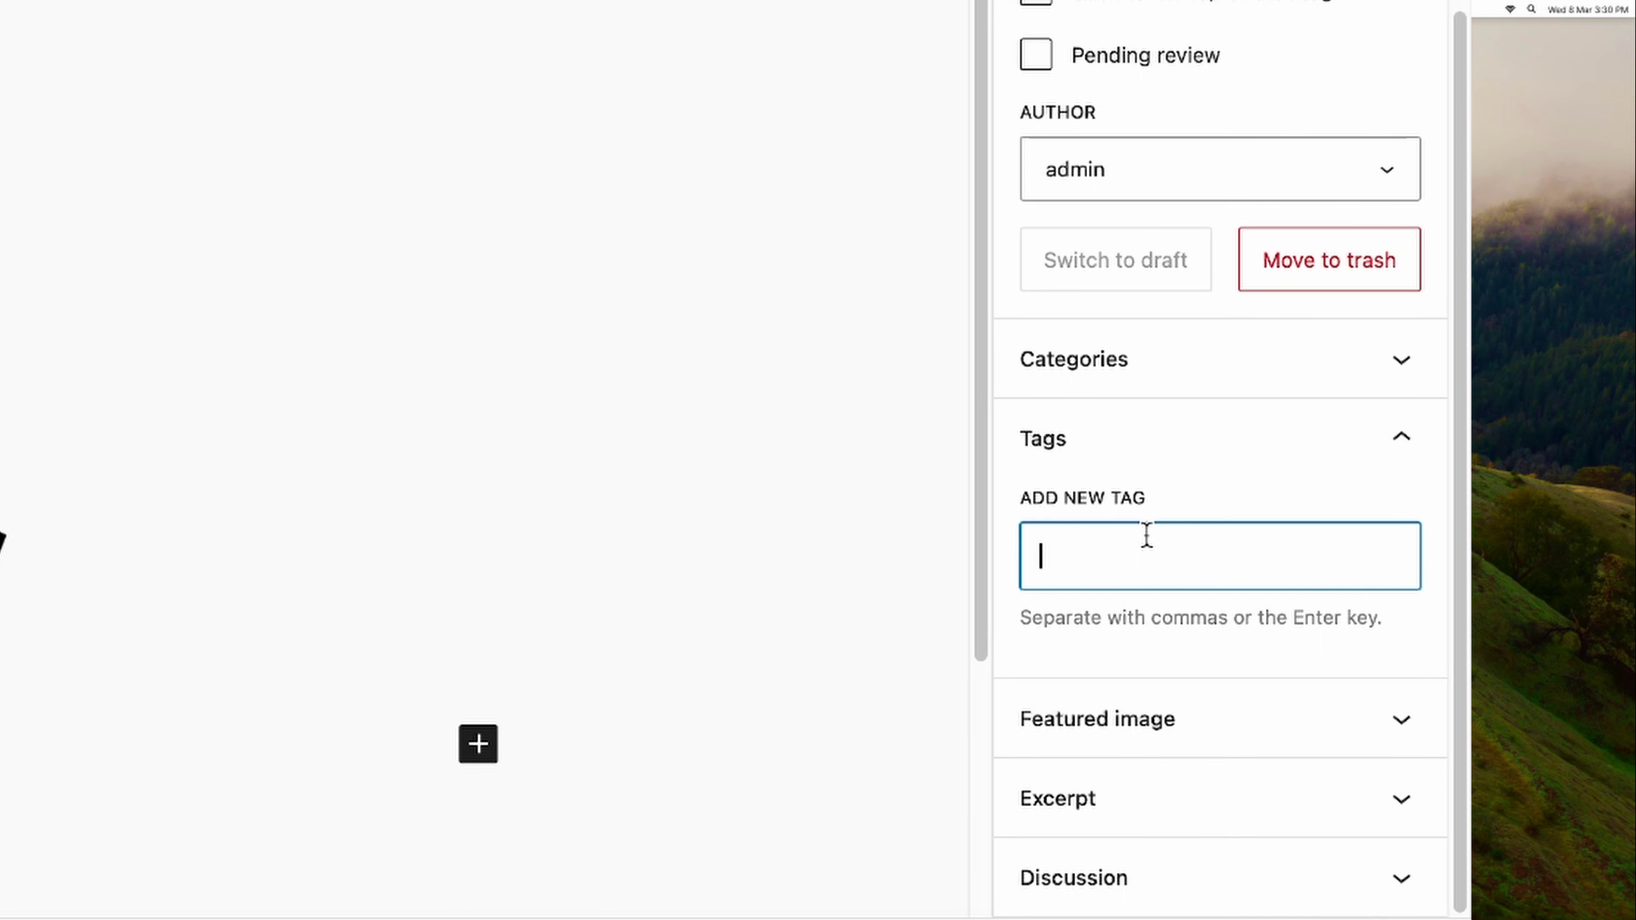
pyautogui.write('Samsung Galaxi')
pyautogui.press('BackSpace')
pyautogui.write('y')
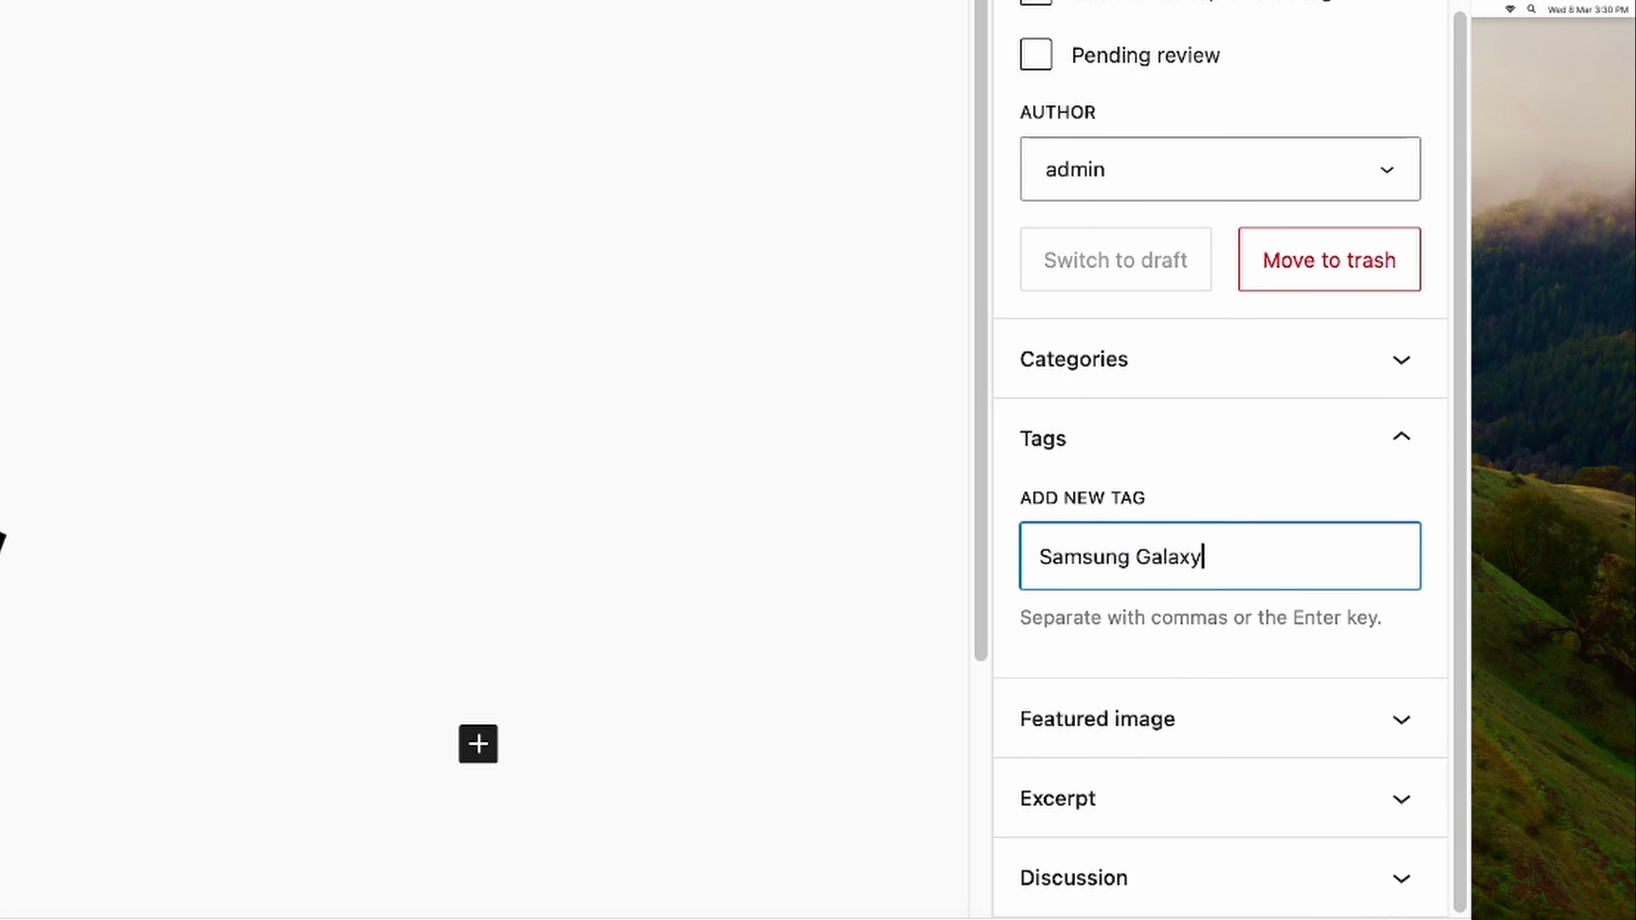
pyautogui.press('Return')
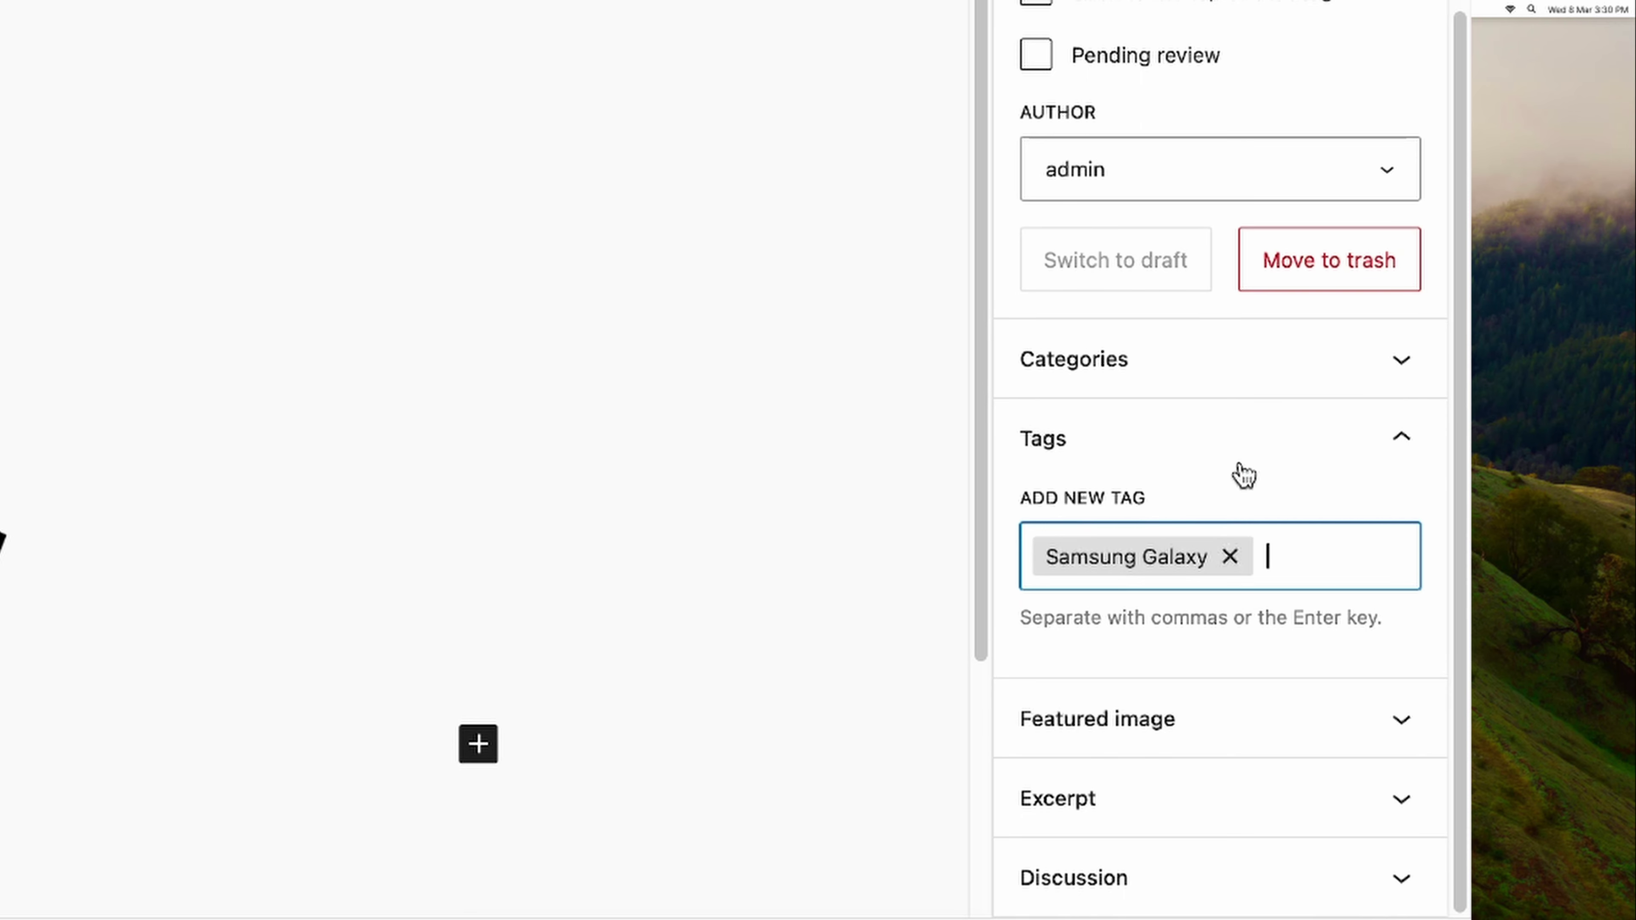
# - Add a new top-level category named "Samsung" to the post
pyautogui.click(1392, 374)
pyautogui.click(1157, 663)
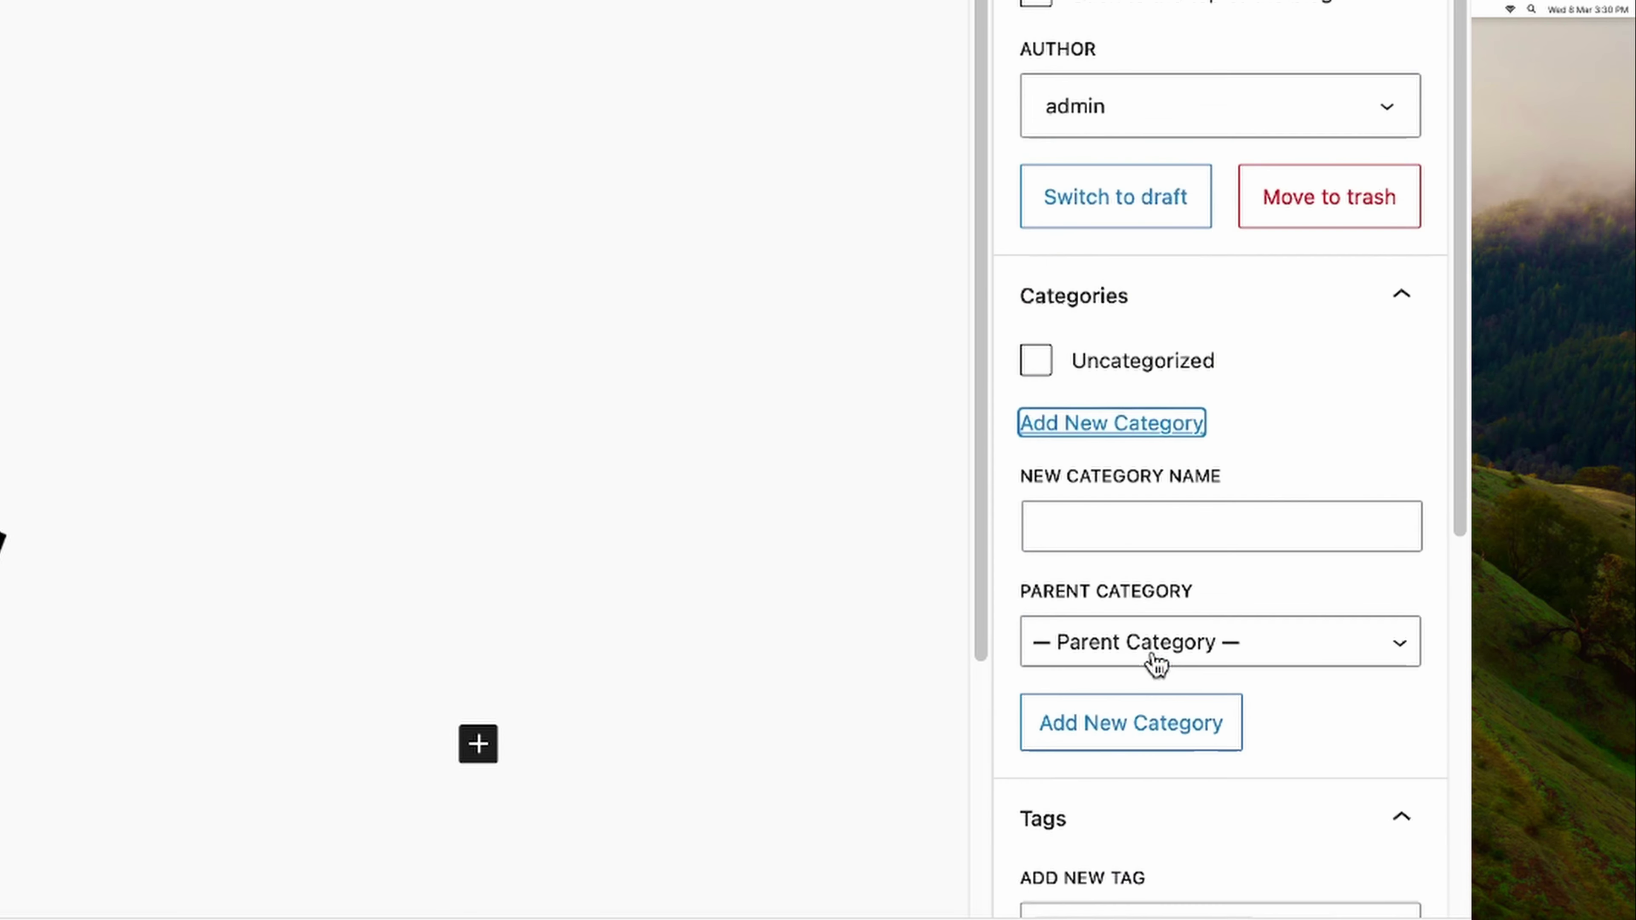
pyautogui.scroll(-2, 1133, 567)
pyautogui.click(1114, 473)
pyautogui.write('Samsung')
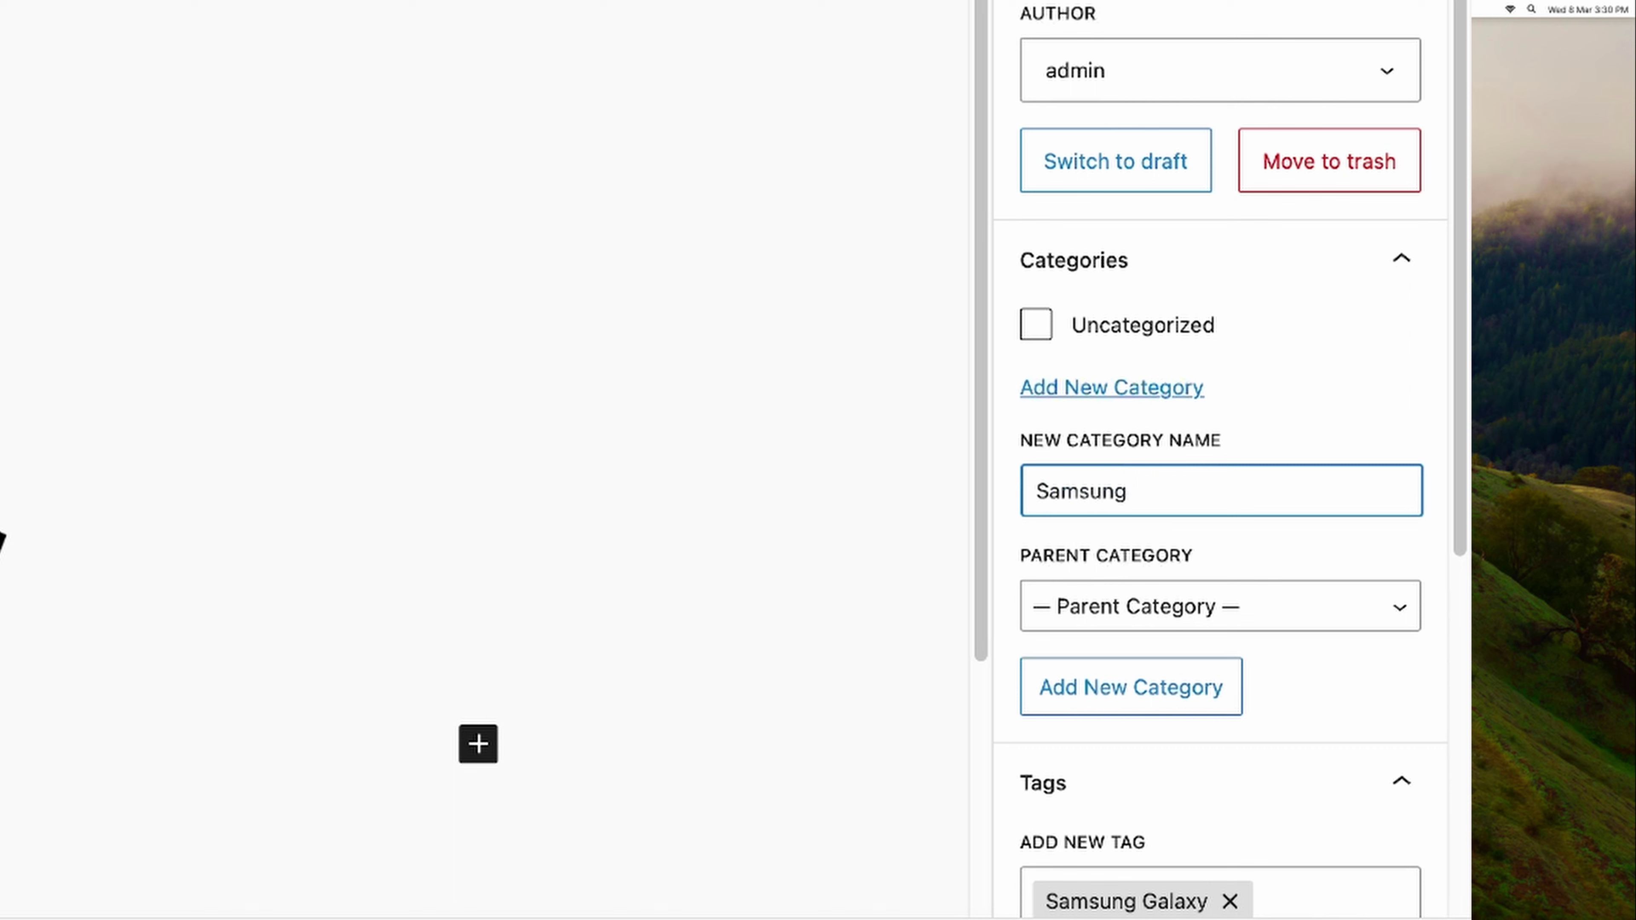
pyautogui.click(1141, 688)
# - Add a new category named "Galaxy" to the post with Samsung as its parent category
pyautogui.scroll(-2, 1142, 677)
pyautogui.click(1100, 461)
pyautogui.write('Galaxy')
pyautogui.click(1097, 576)
pyautogui.click(1101, 612)
pyautogui.click(1145, 677)
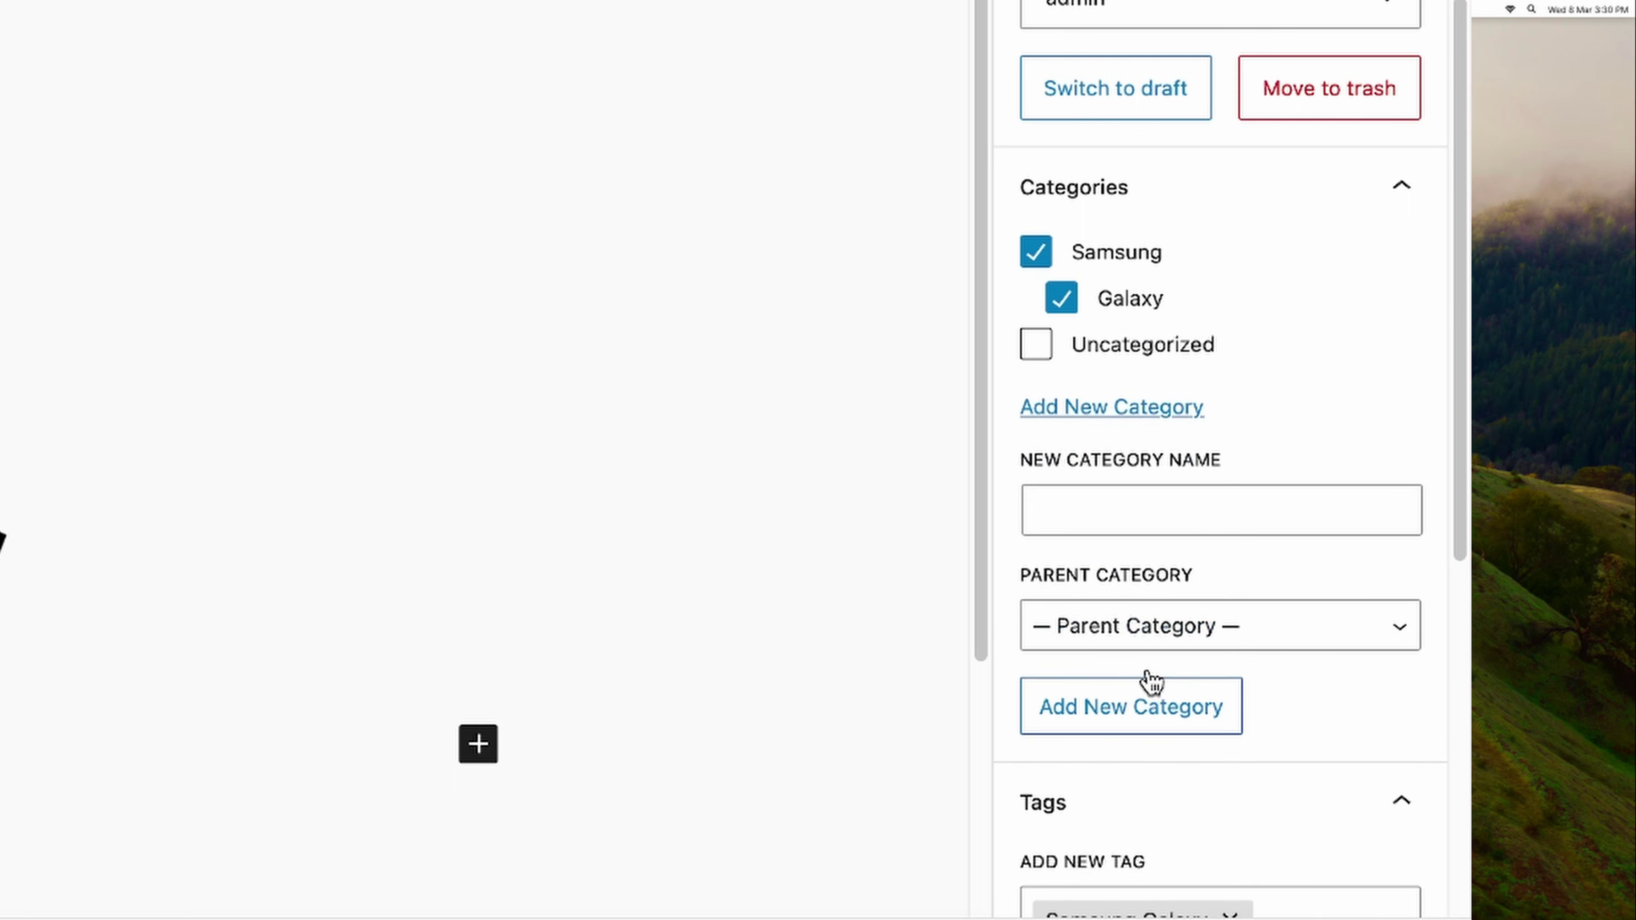